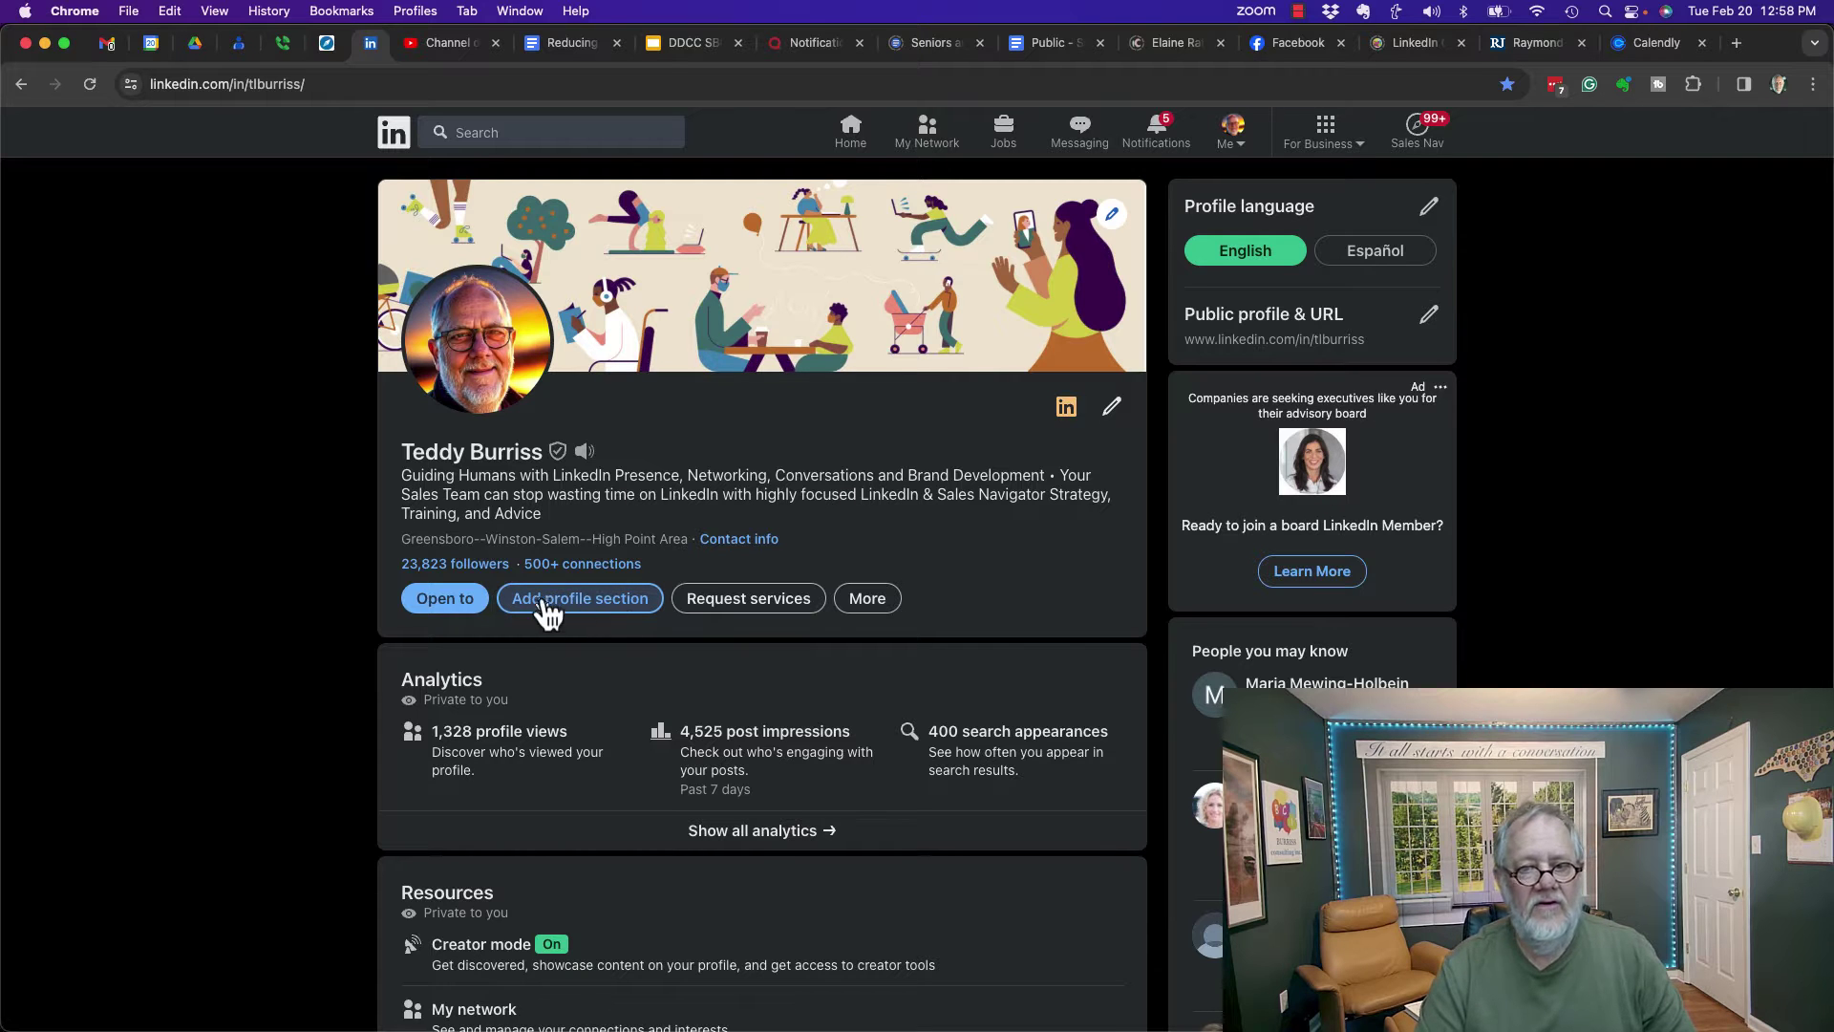
# Scroll the profile and look through the Additional group of add-profile sections, then dismiss it
pyautogui.scroll(-2, 613, 663)
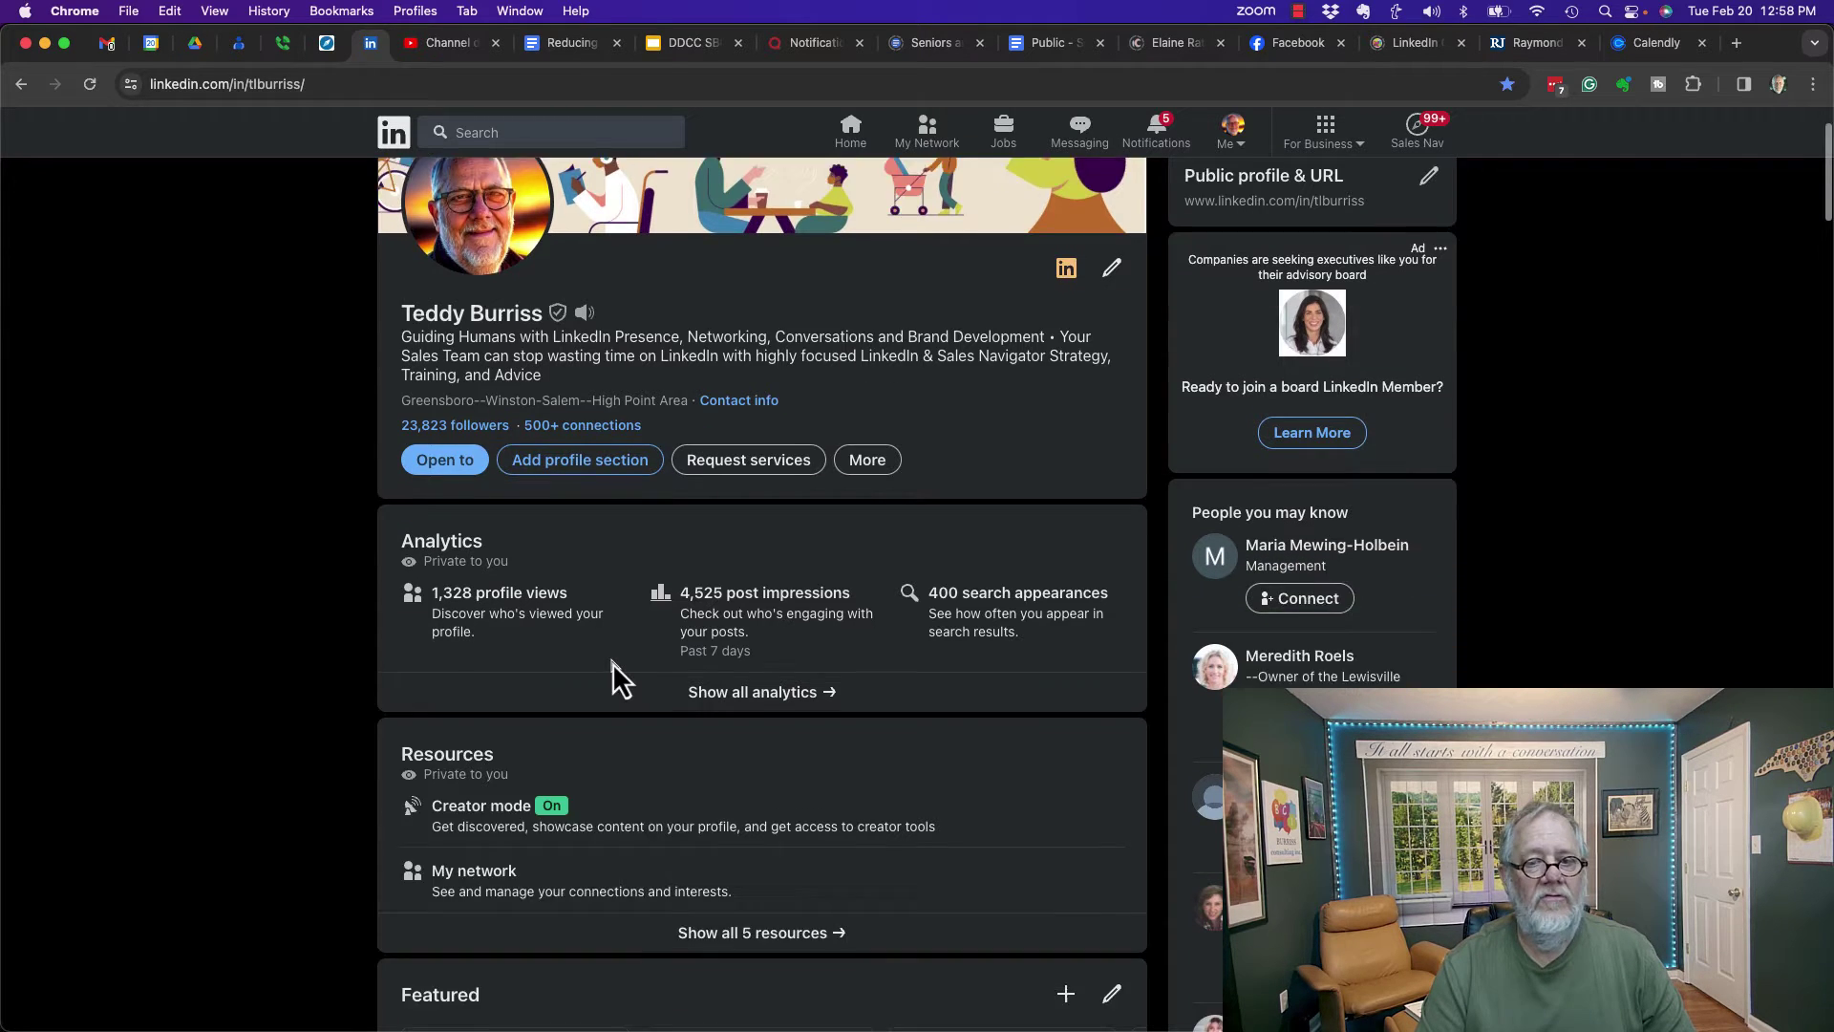
pyautogui.scroll(-5, 613, 670)
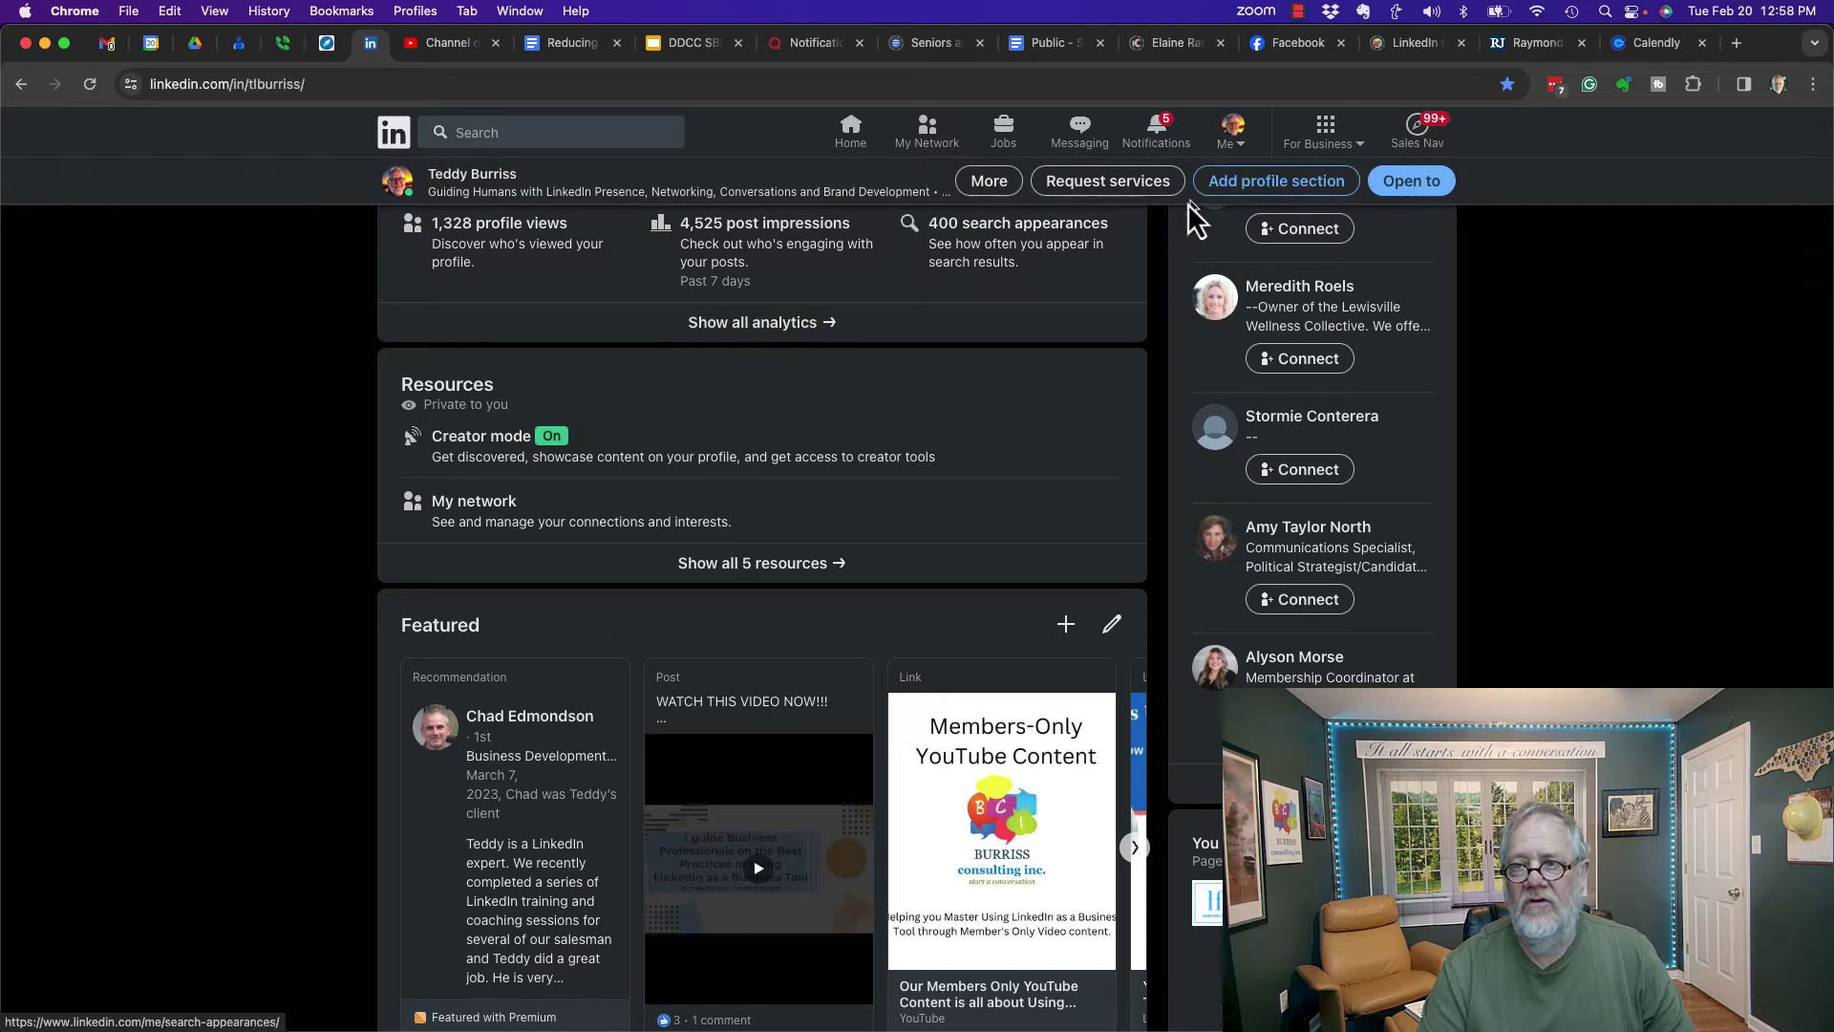
pyautogui.click(1269, 186)
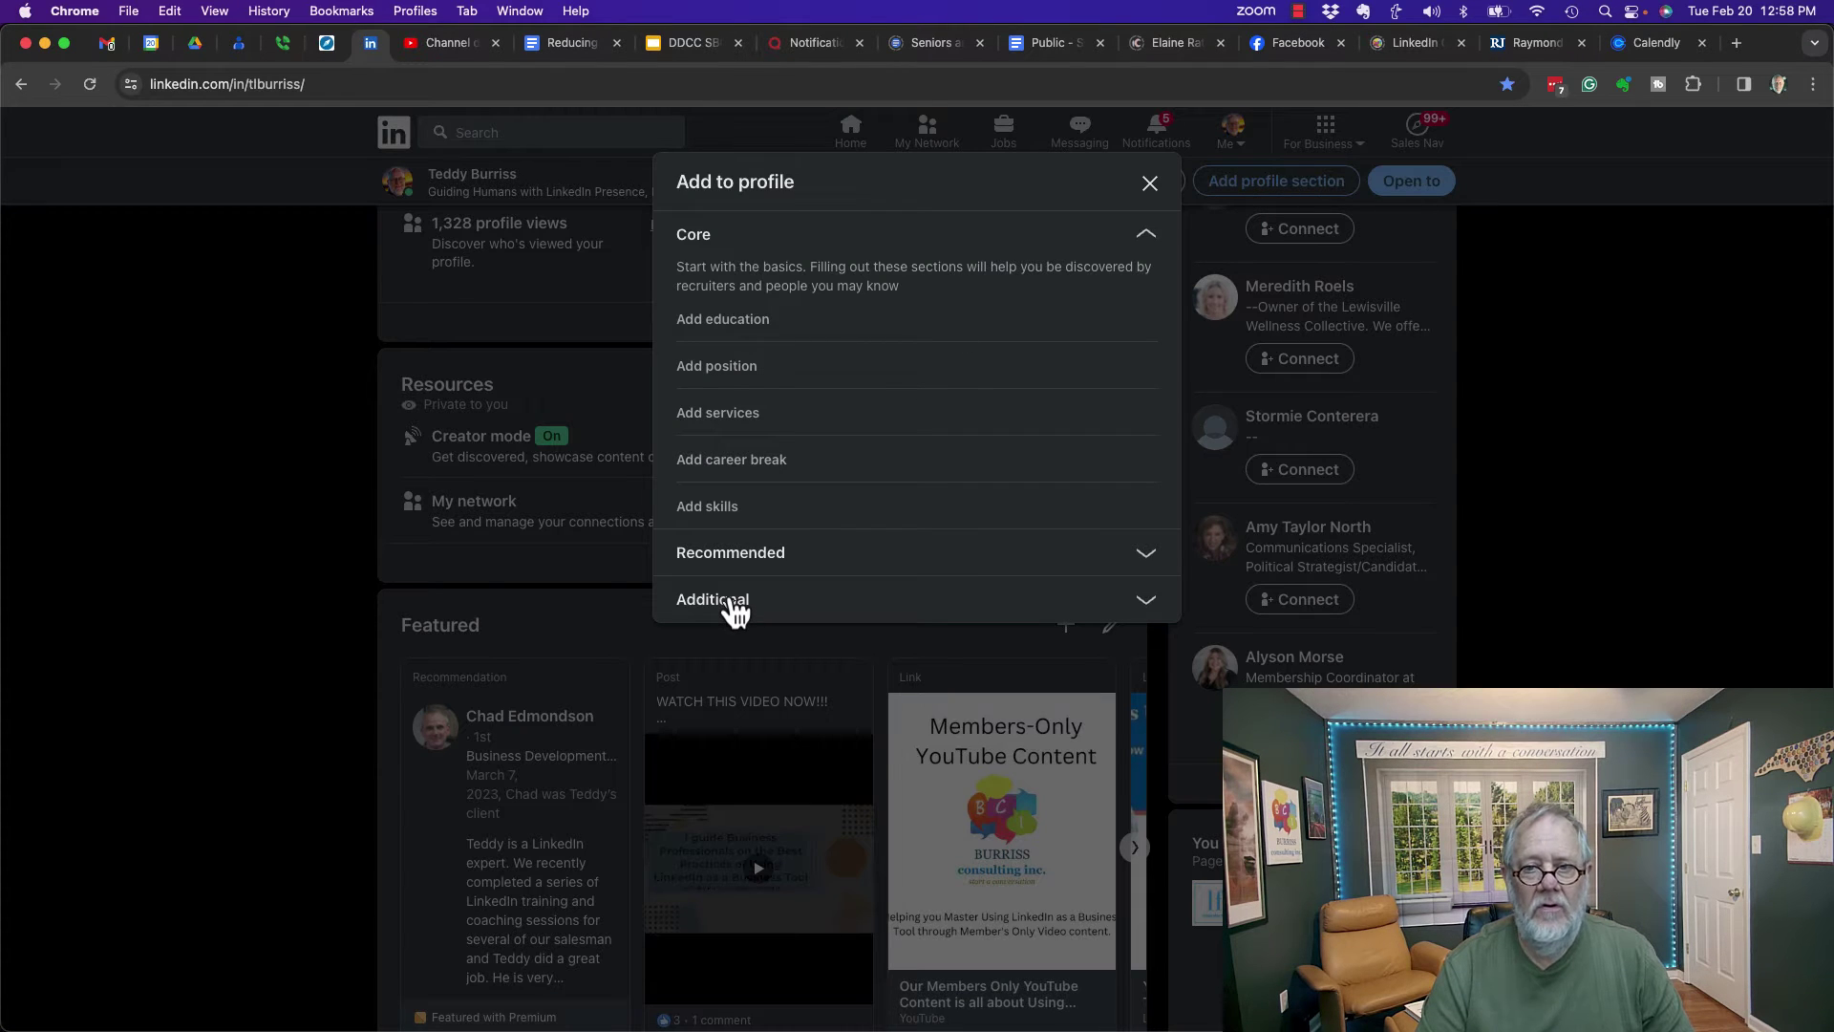
pyautogui.click(733, 604)
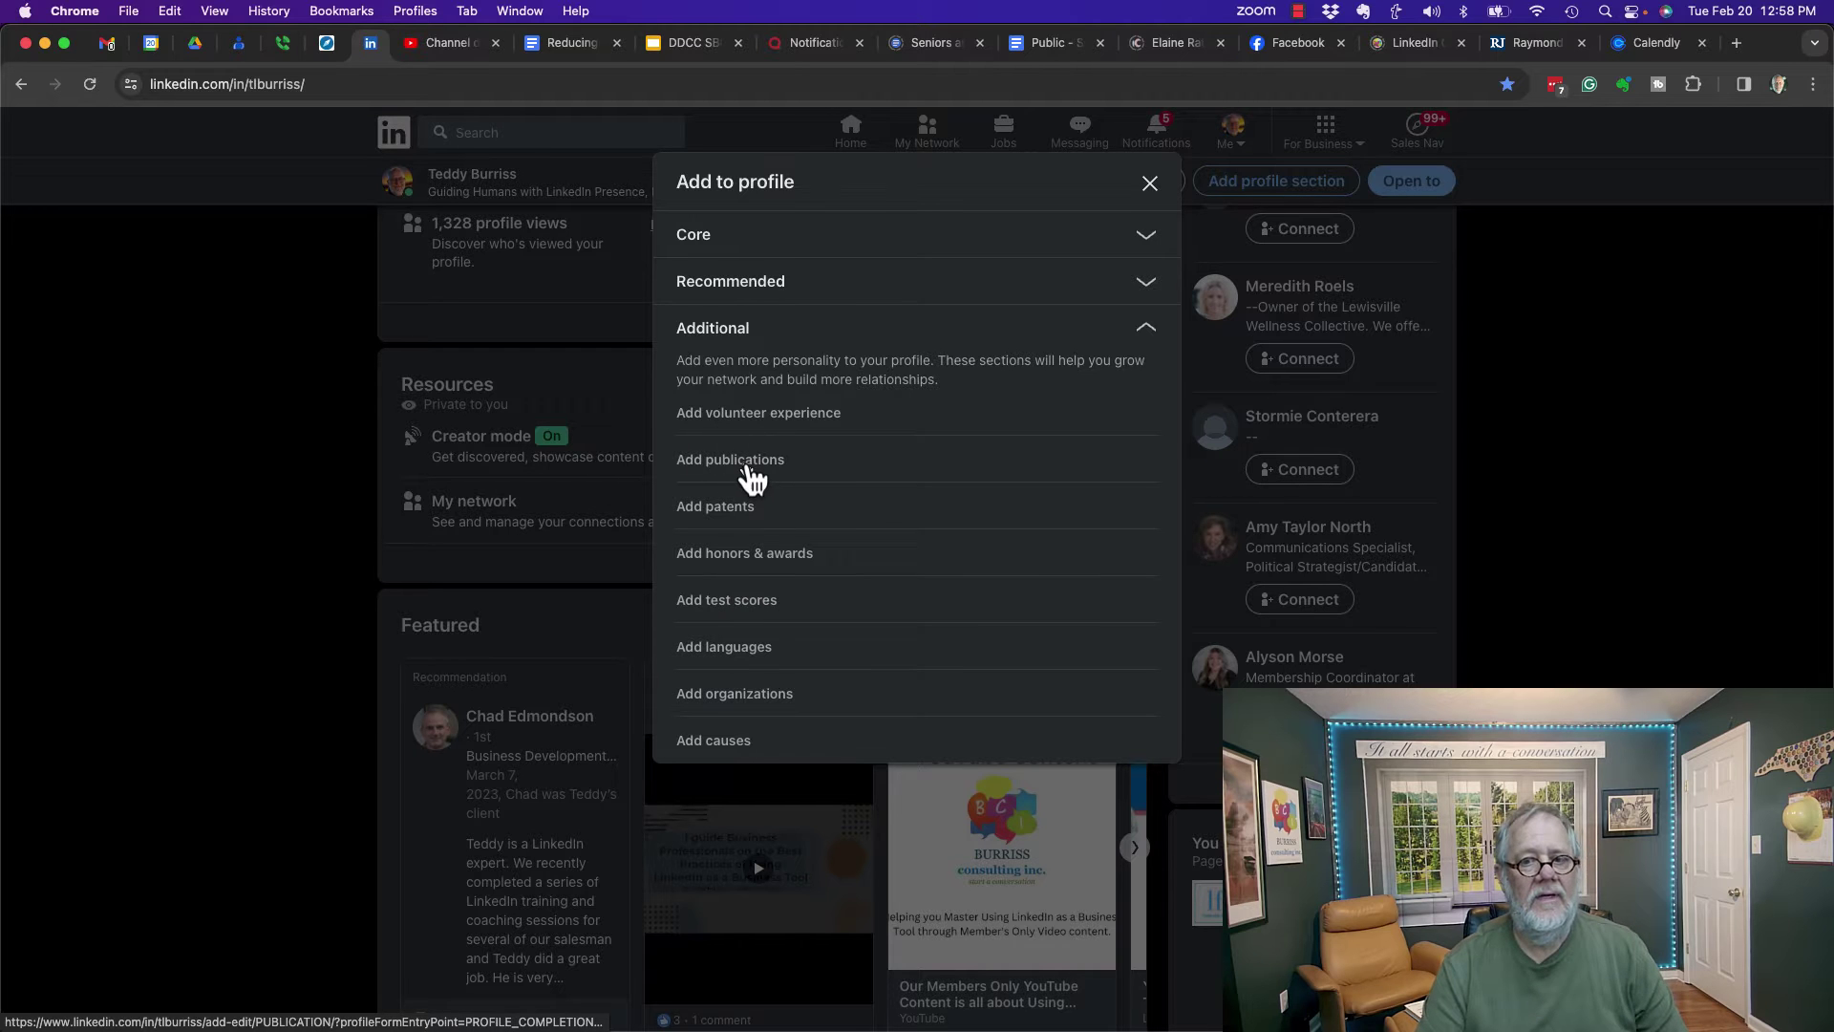
pyautogui.click(203, 494)
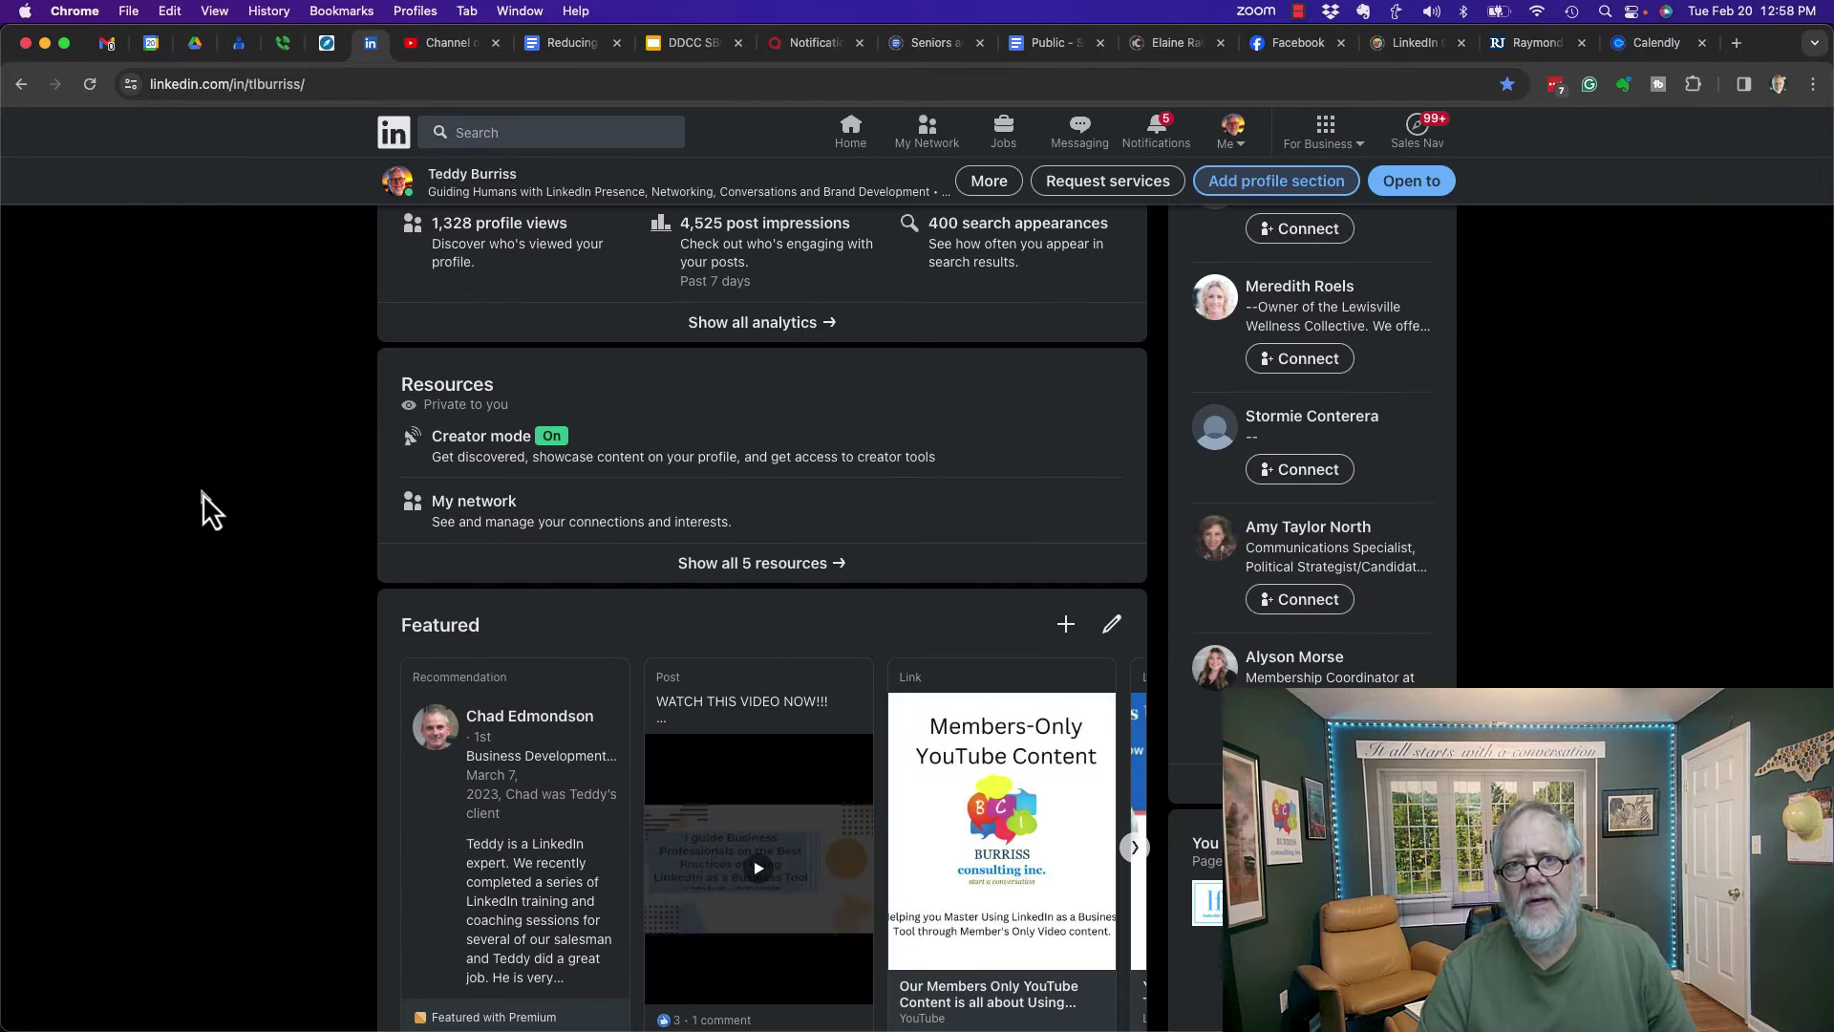
# Scroll down until the Publications section with its + and pencil icons shows
pyautogui.scroll(-20, 202, 494)
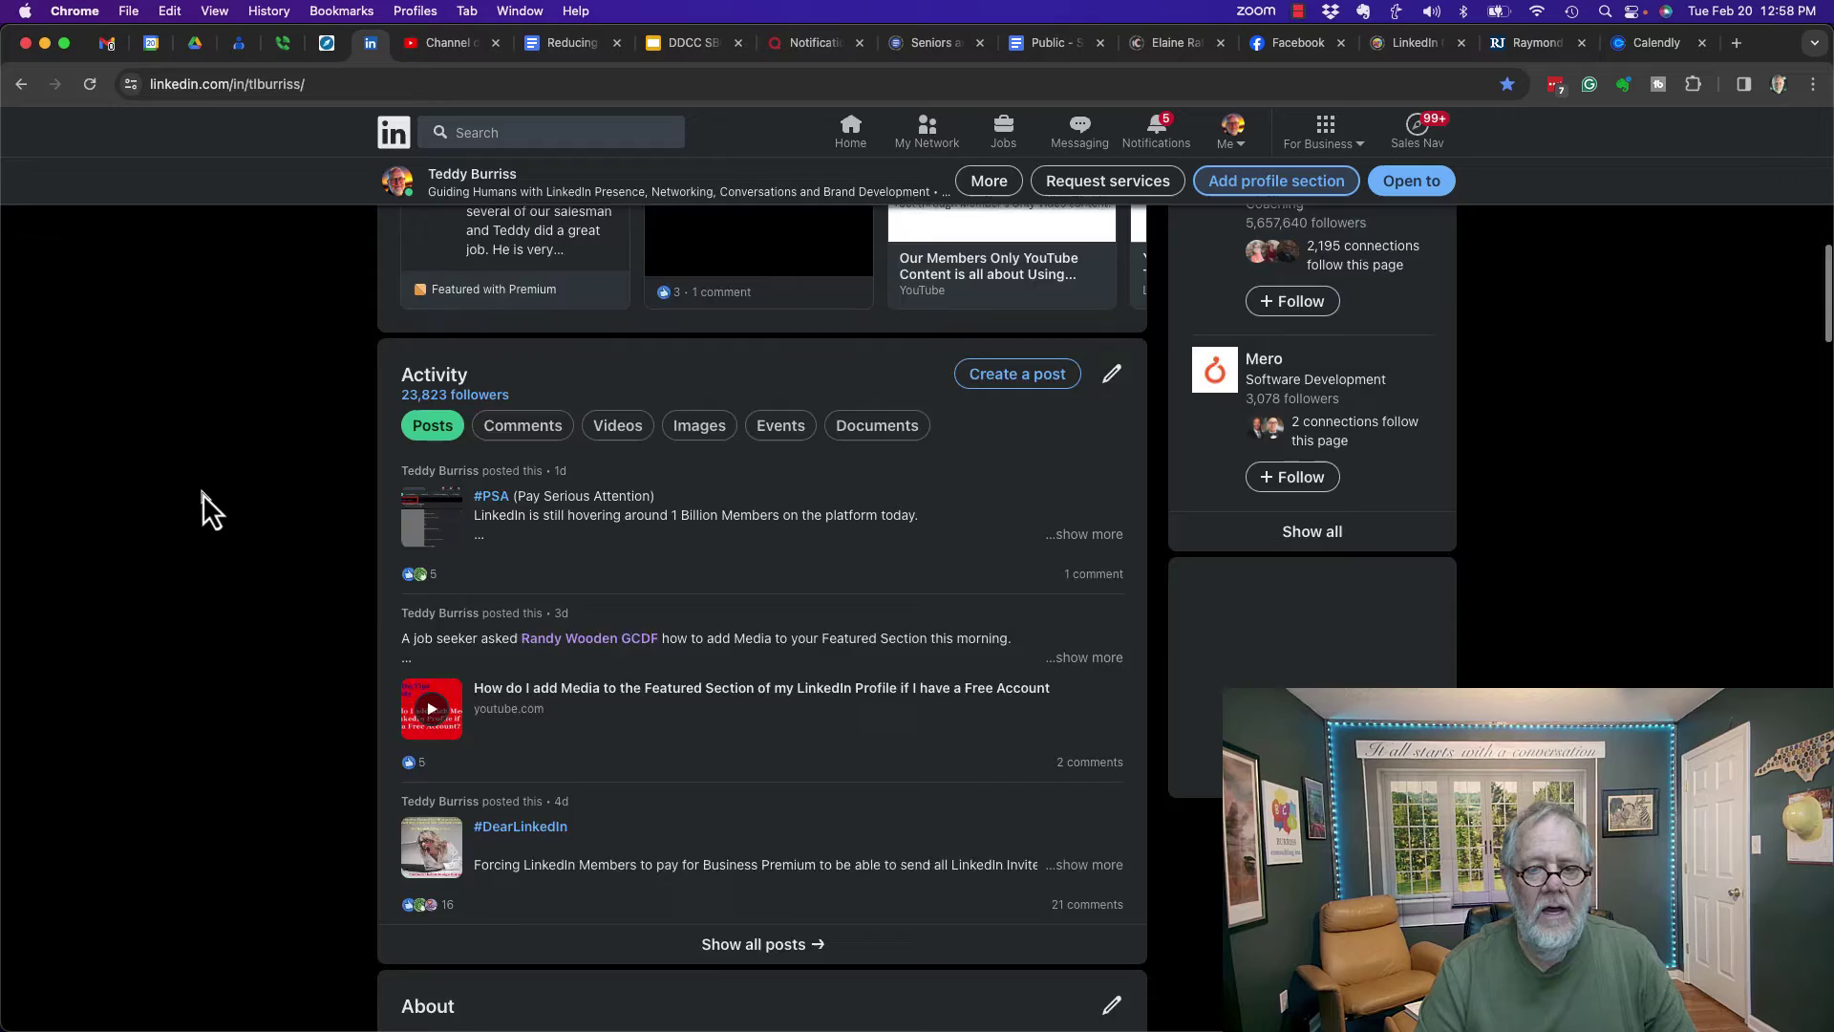
pyautogui.scroll(-15, 202, 493)
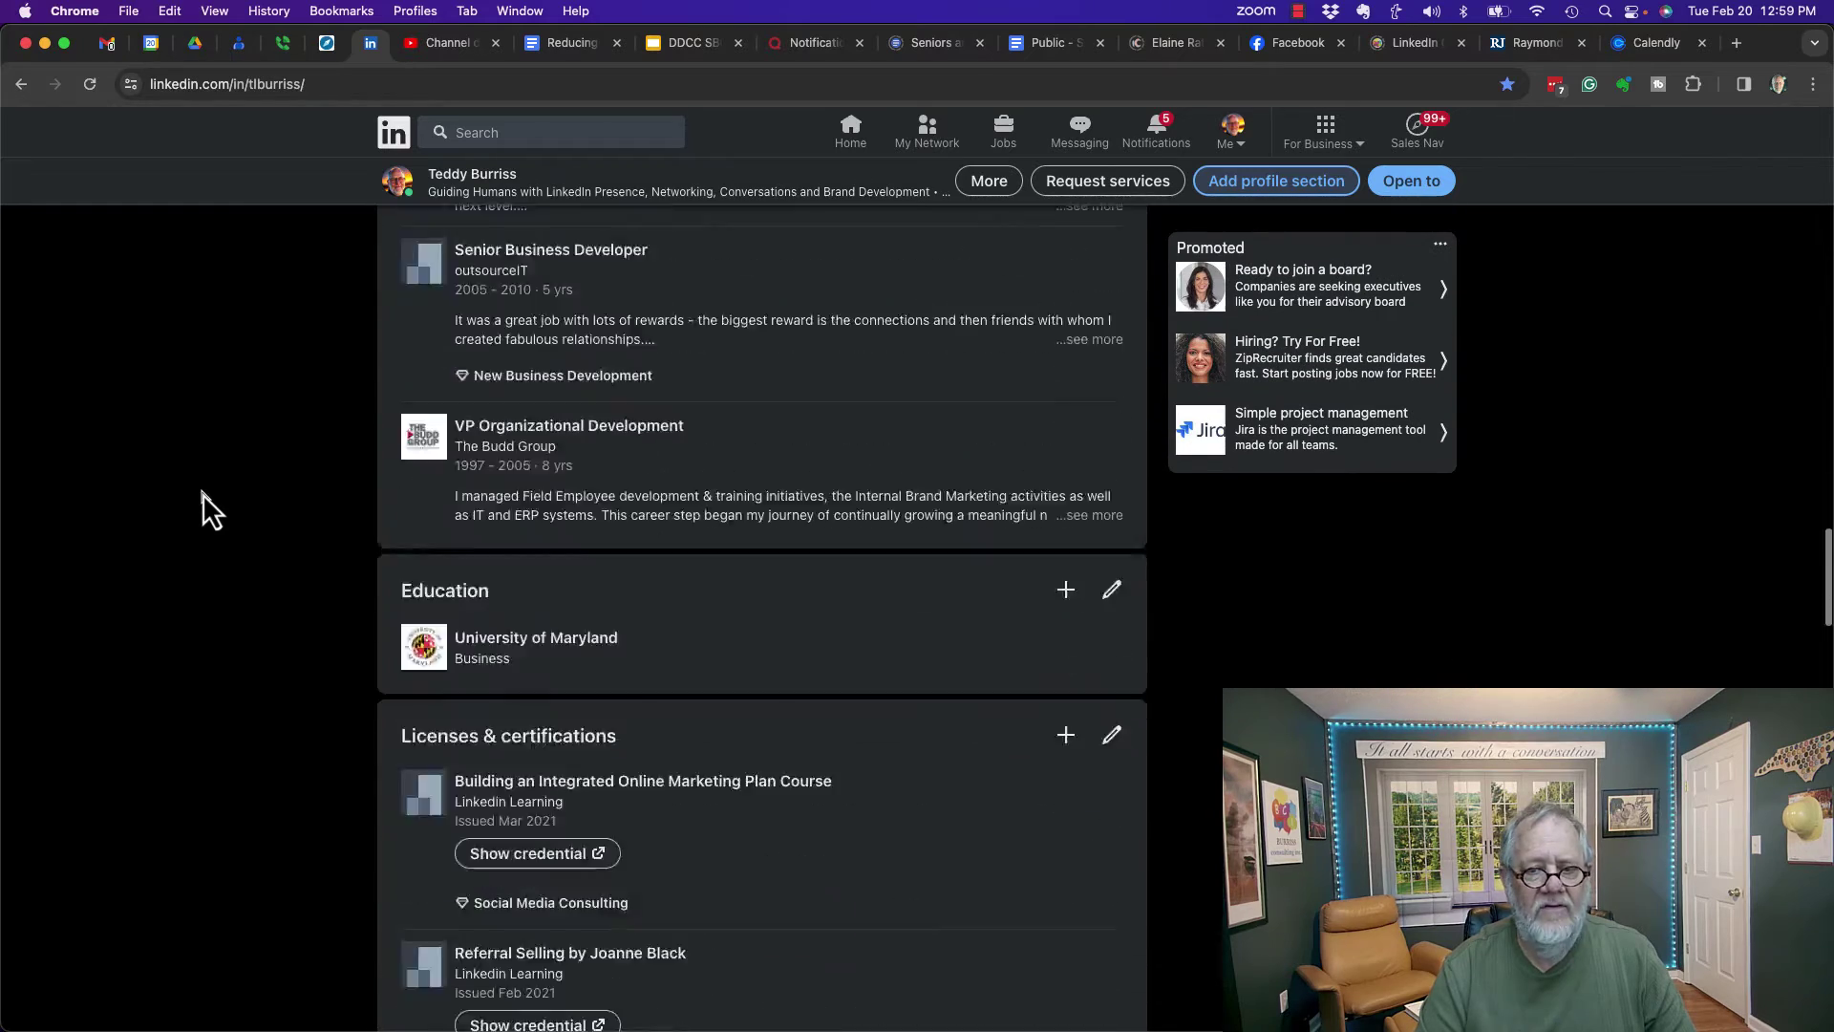
pyautogui.scroll(-15, 202, 493)
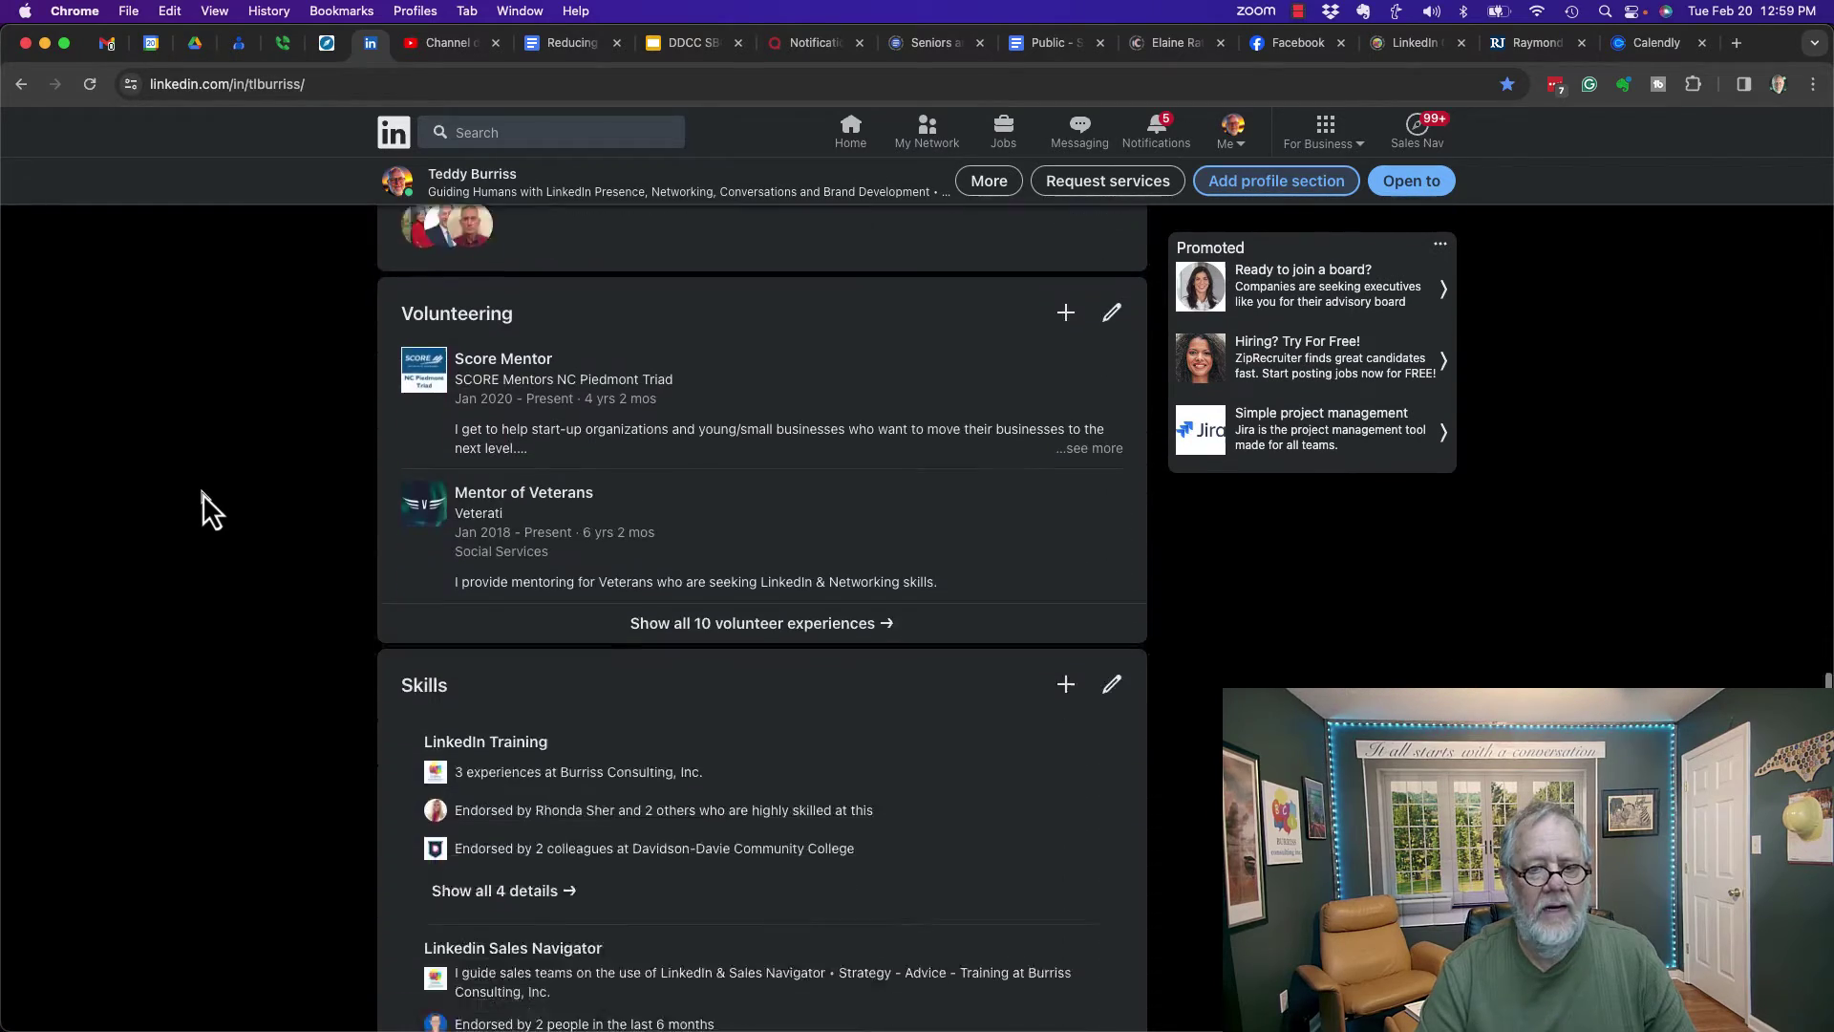
pyautogui.scroll(-5, 201, 493)
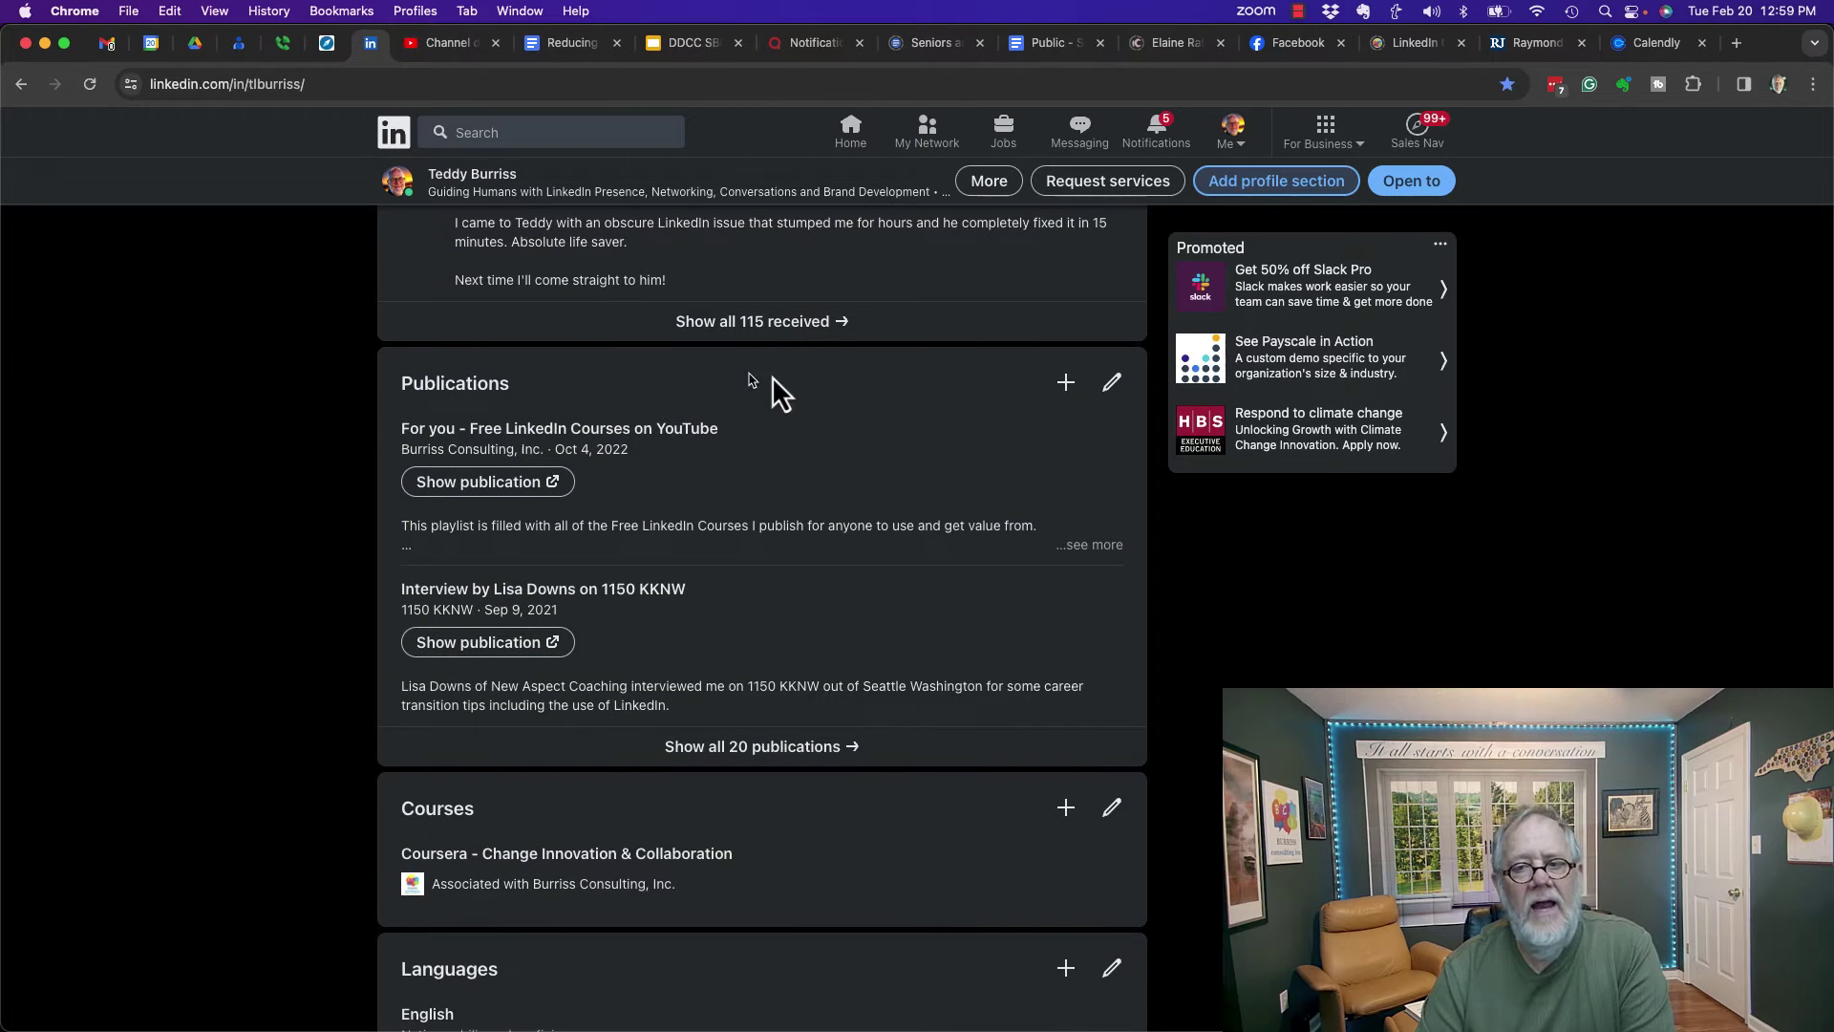
# Add a publication titled 'Blocking iPhone Callers' with publisher 'Burriss Consulting, Inc.'
pyautogui.click(1071, 383)
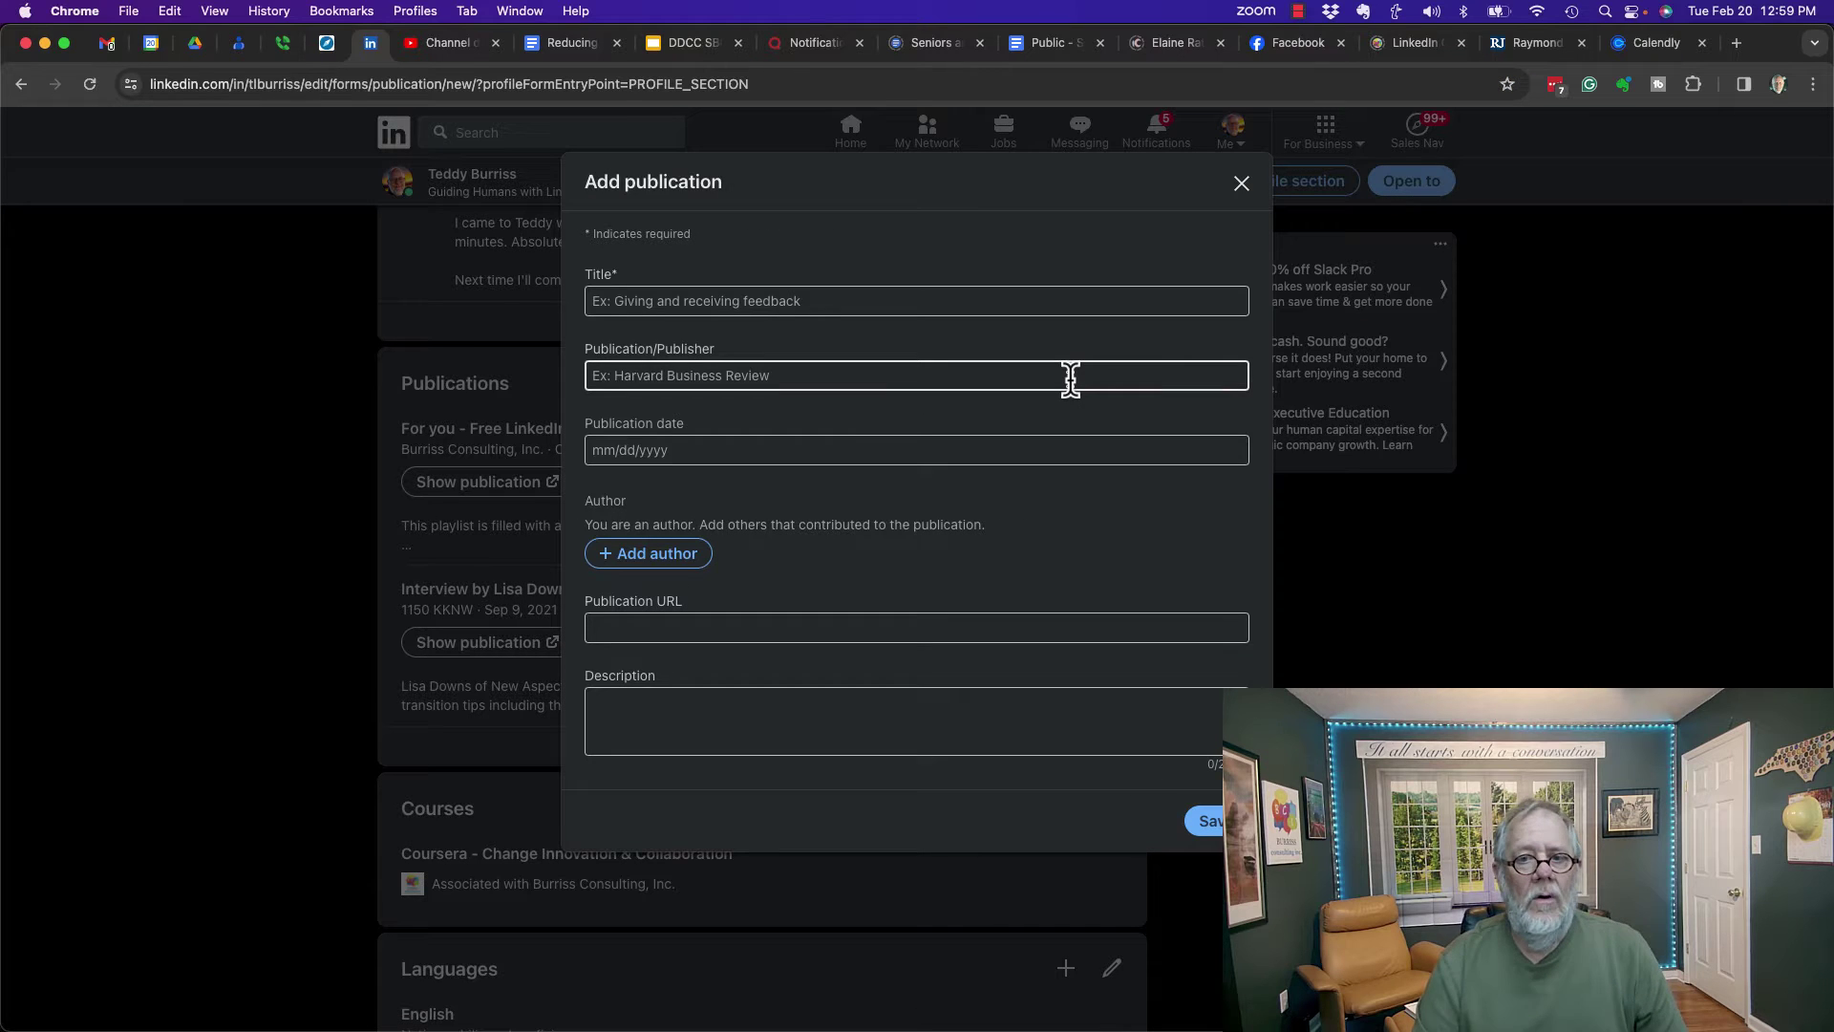
pyautogui.click(649, 303)
pyautogui.write('Blco')
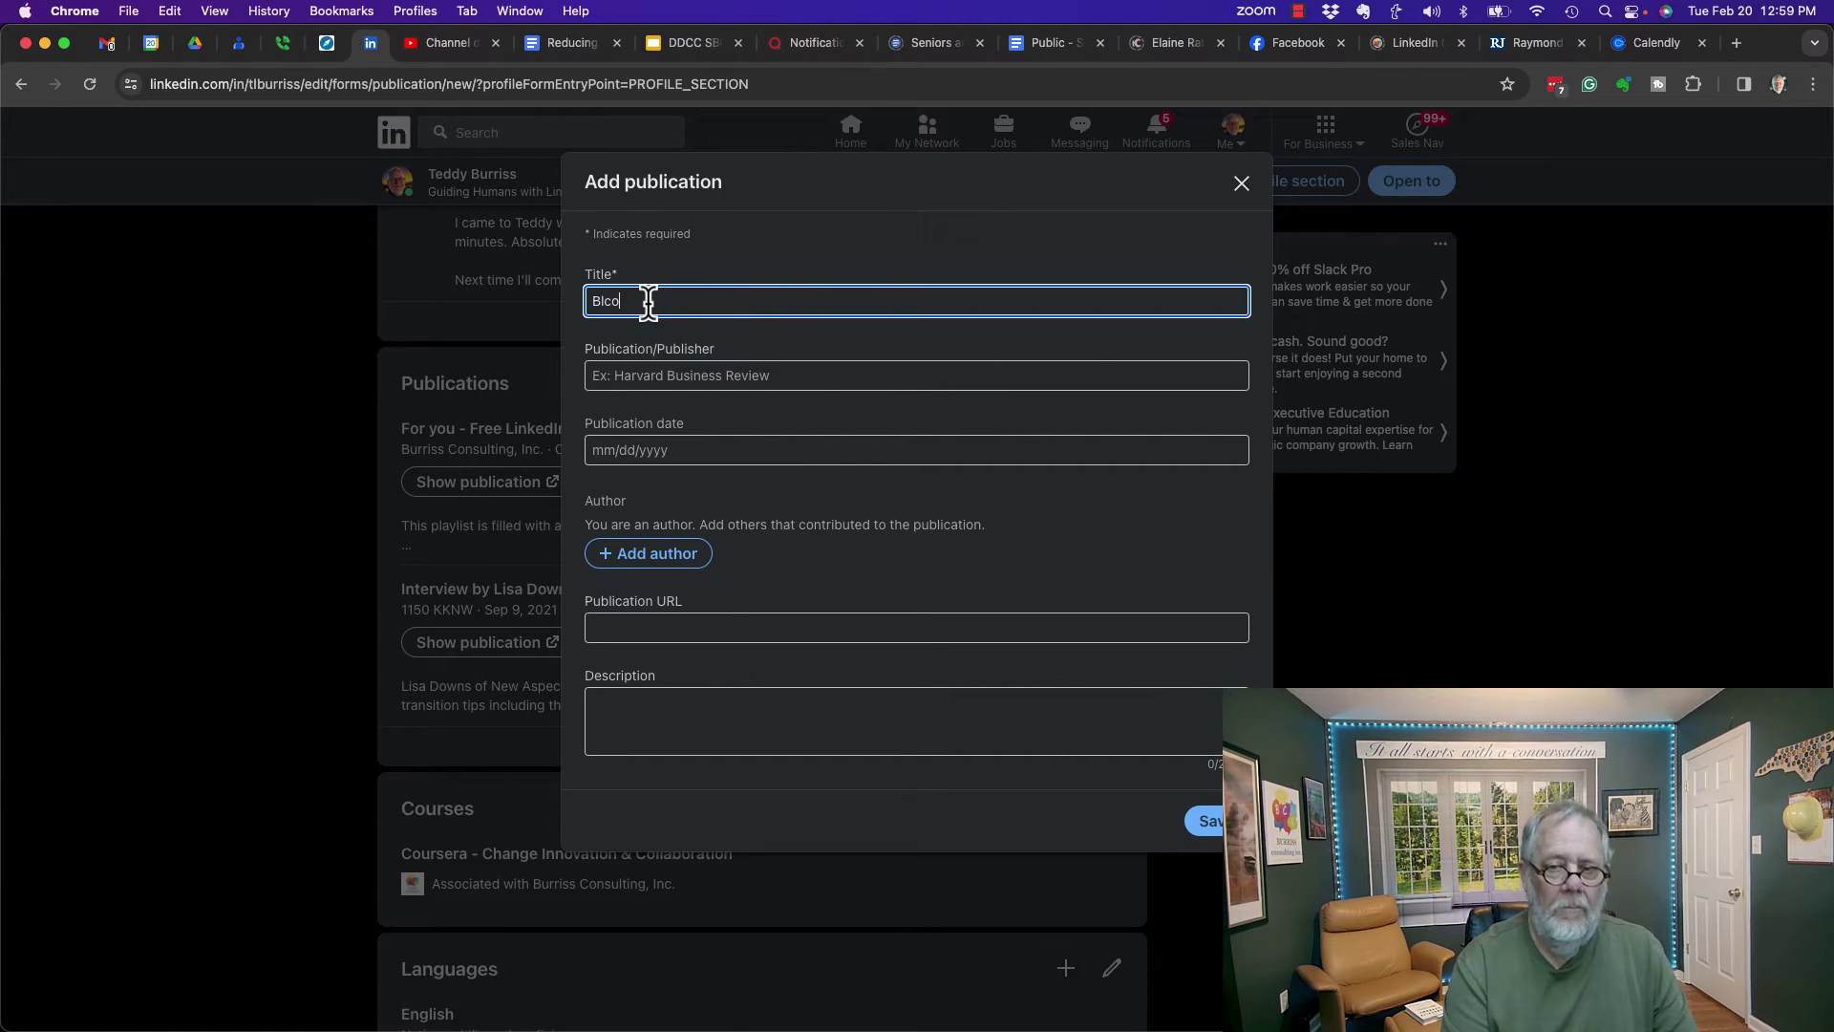
pyautogui.press('BackSpace')
pyautogui.press('BackSpace')
pyautogui.write('ocking')
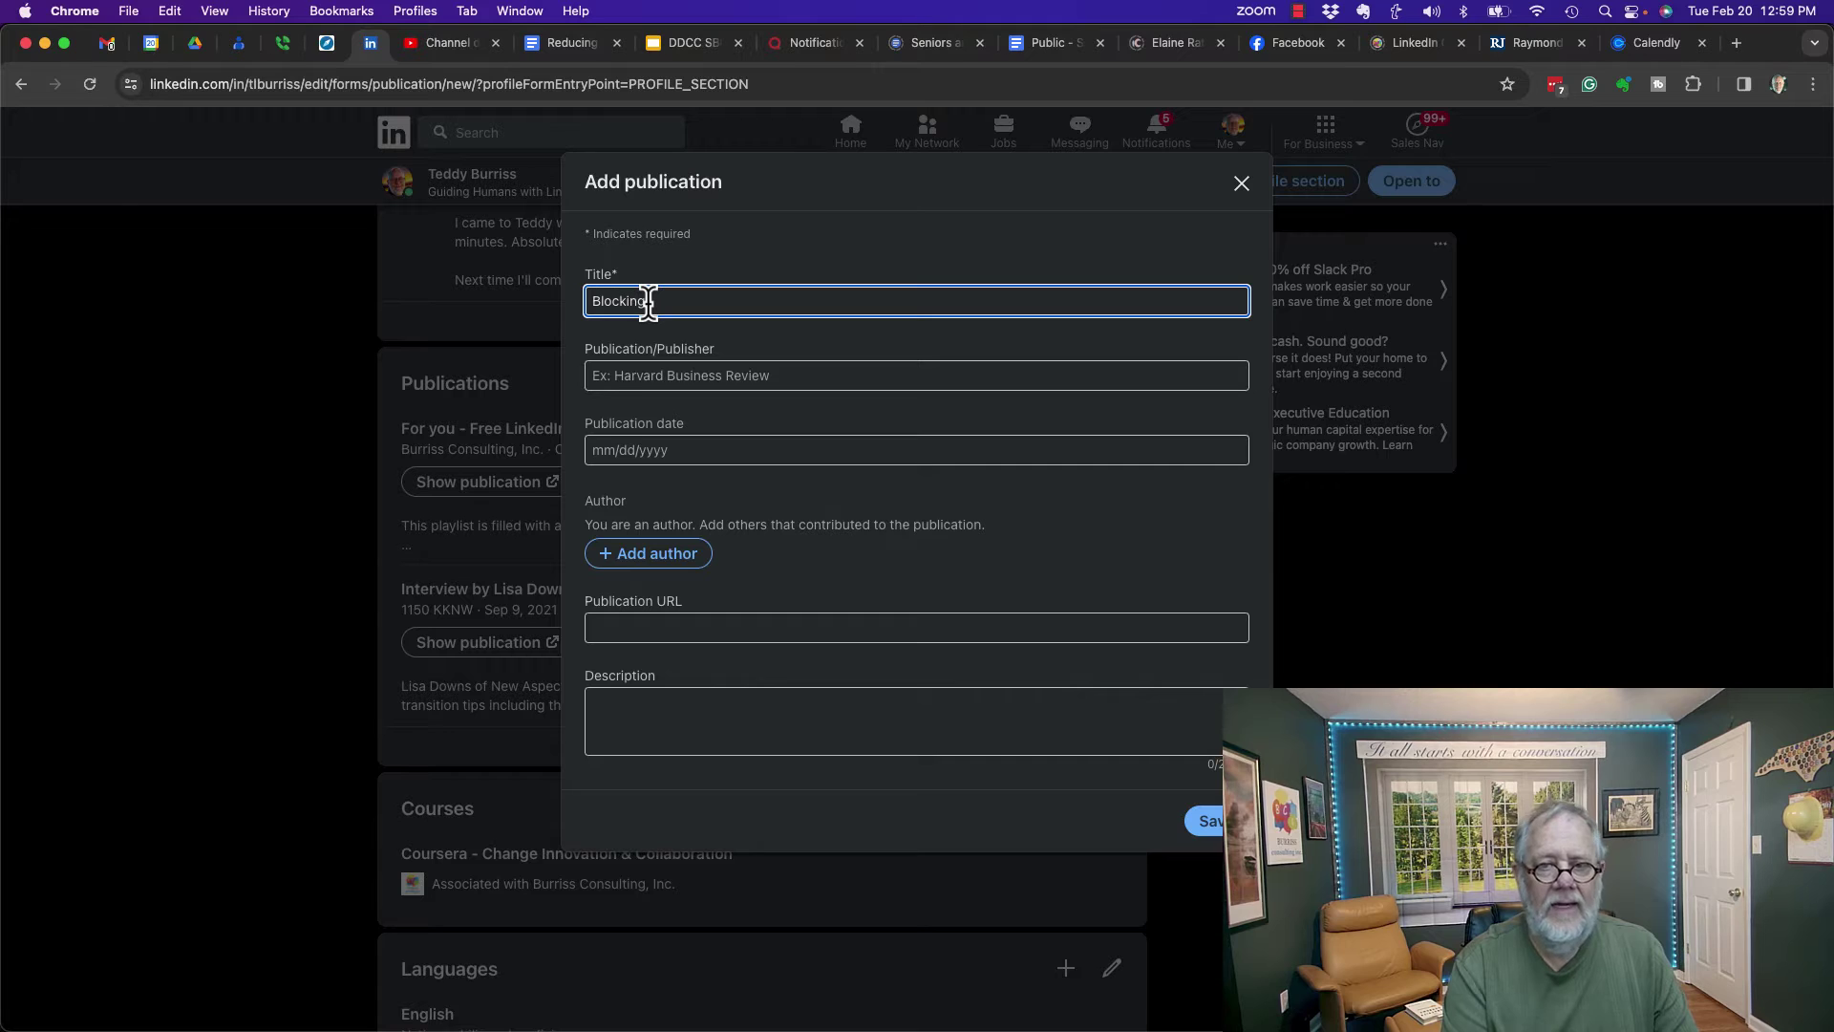
pyautogui.write(' PHone C')
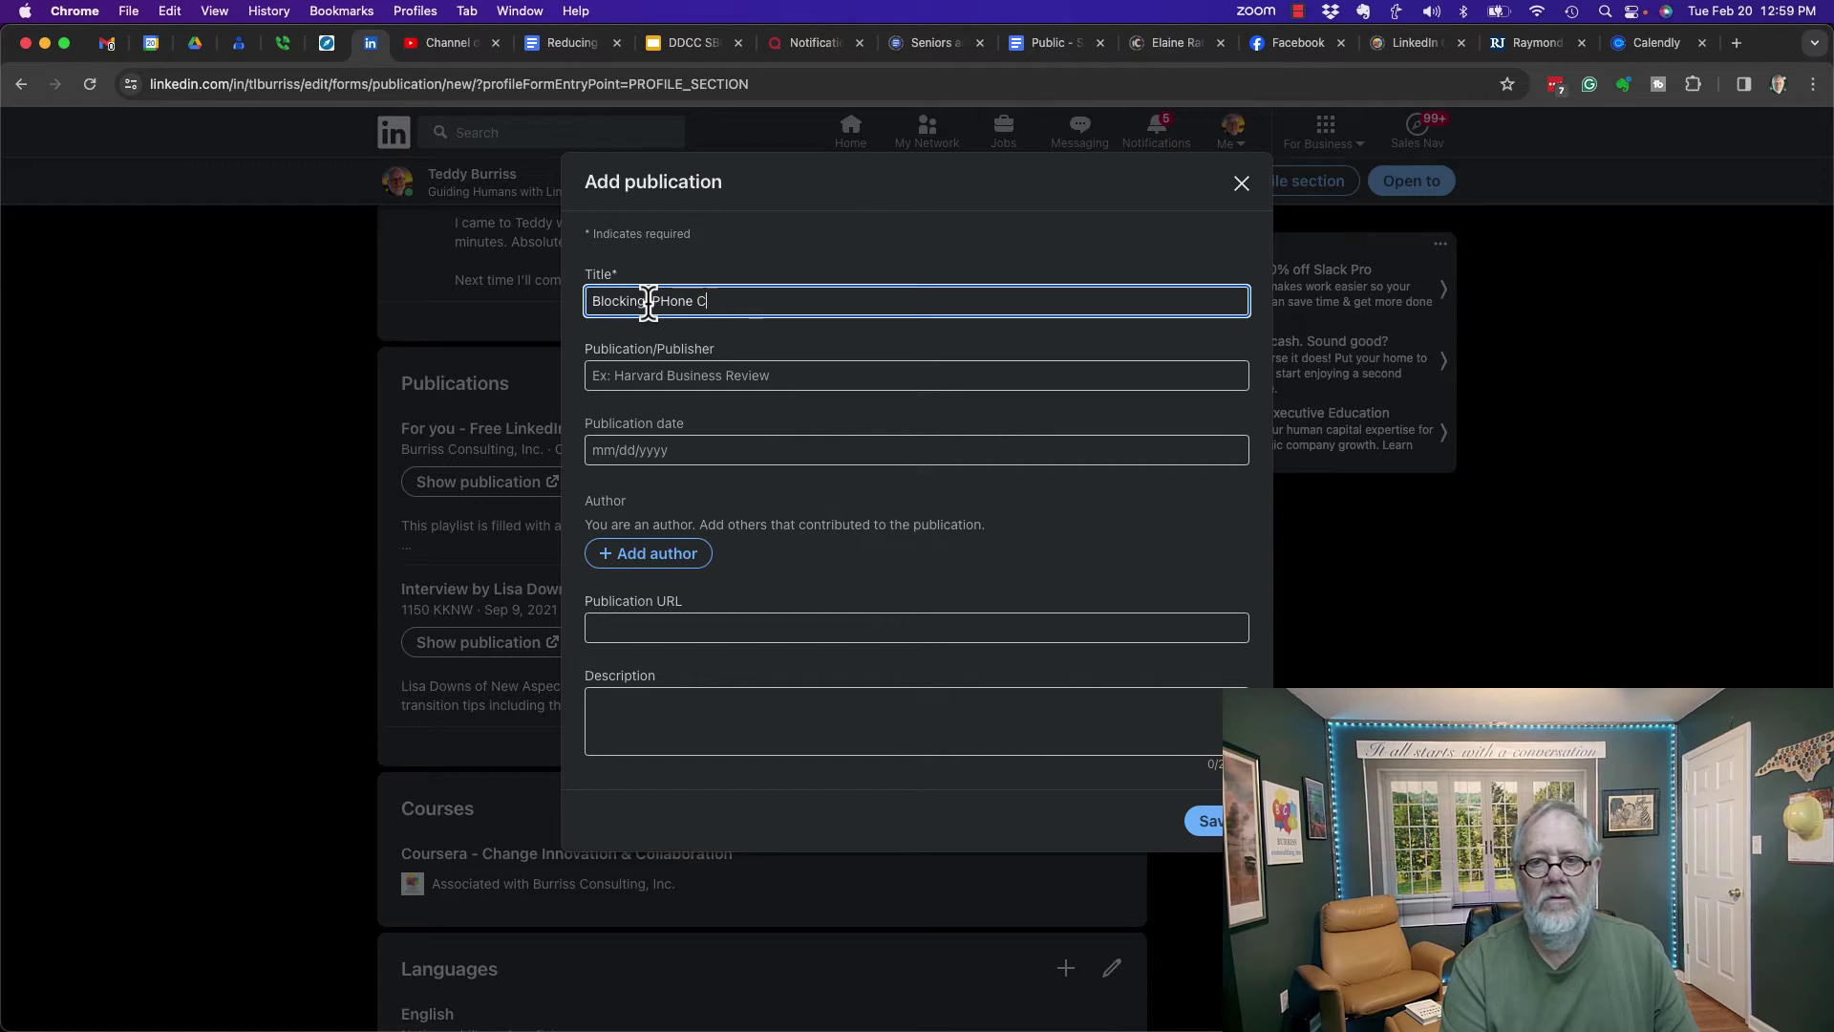
pyautogui.write('allers')
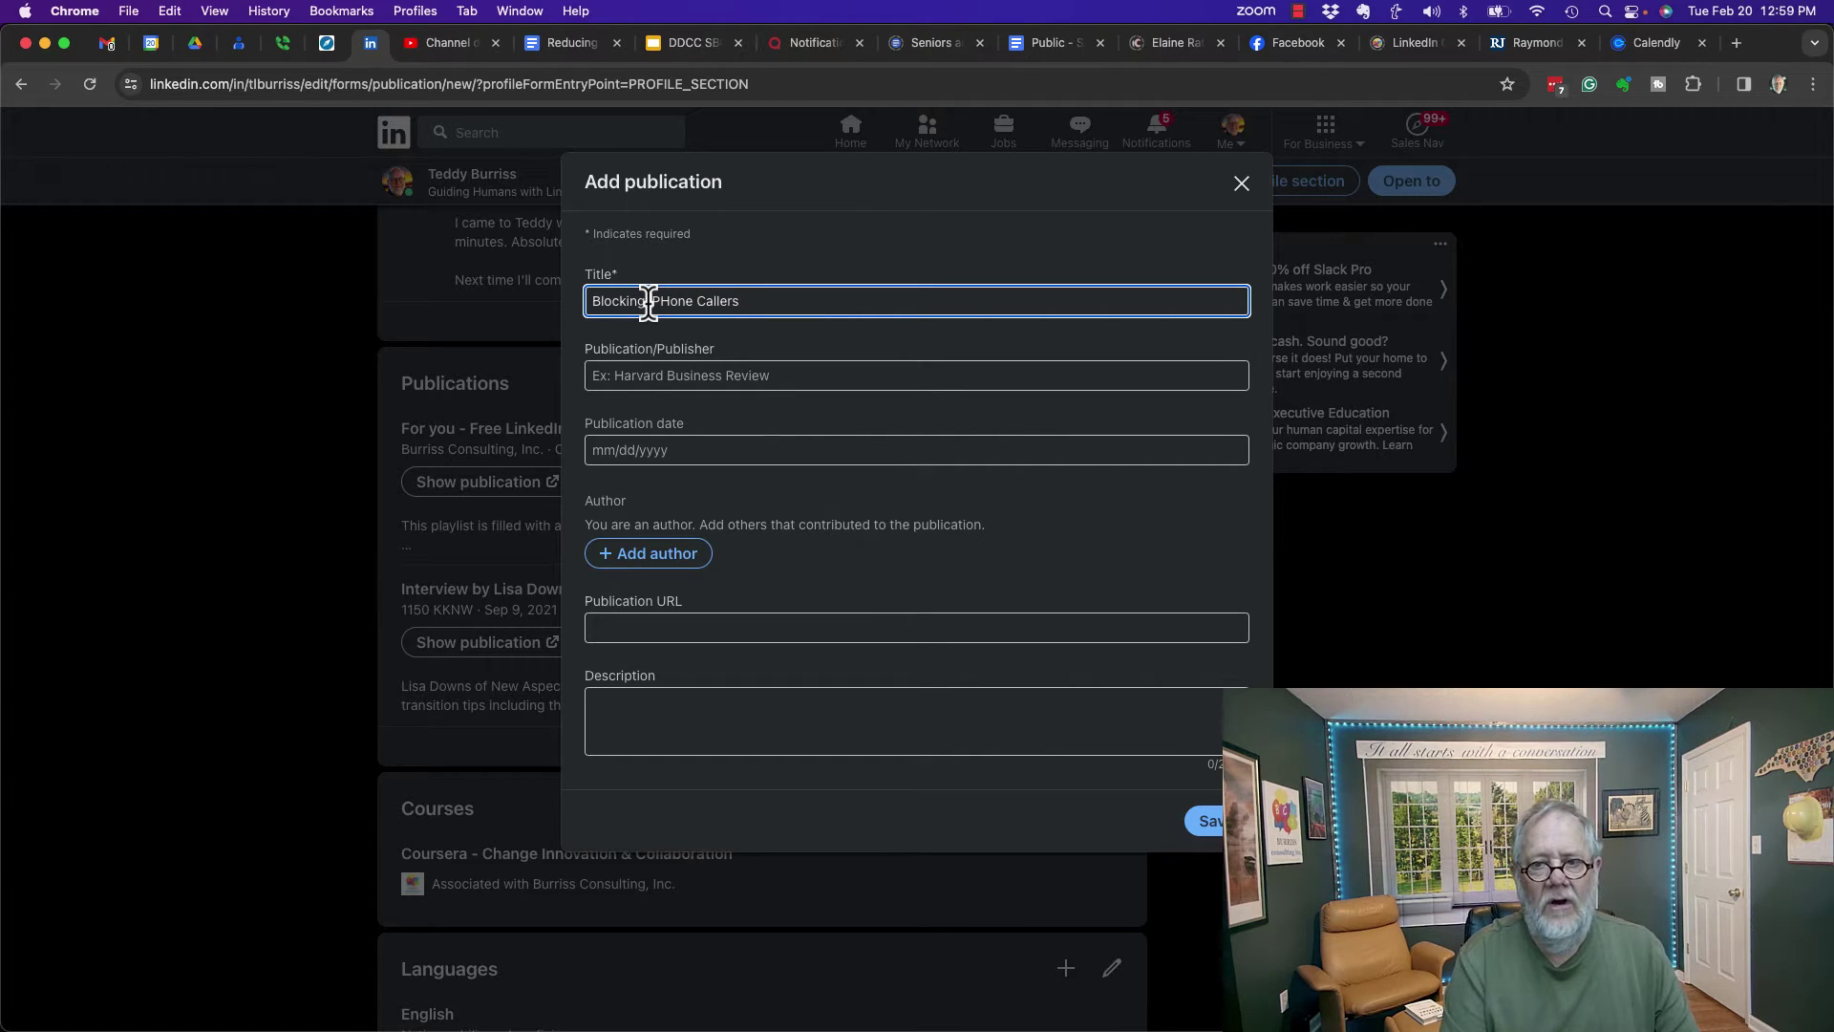
pyautogui.press('BackSpace')
pyautogui.press('BackSpace')
pyautogui.write('iPh')
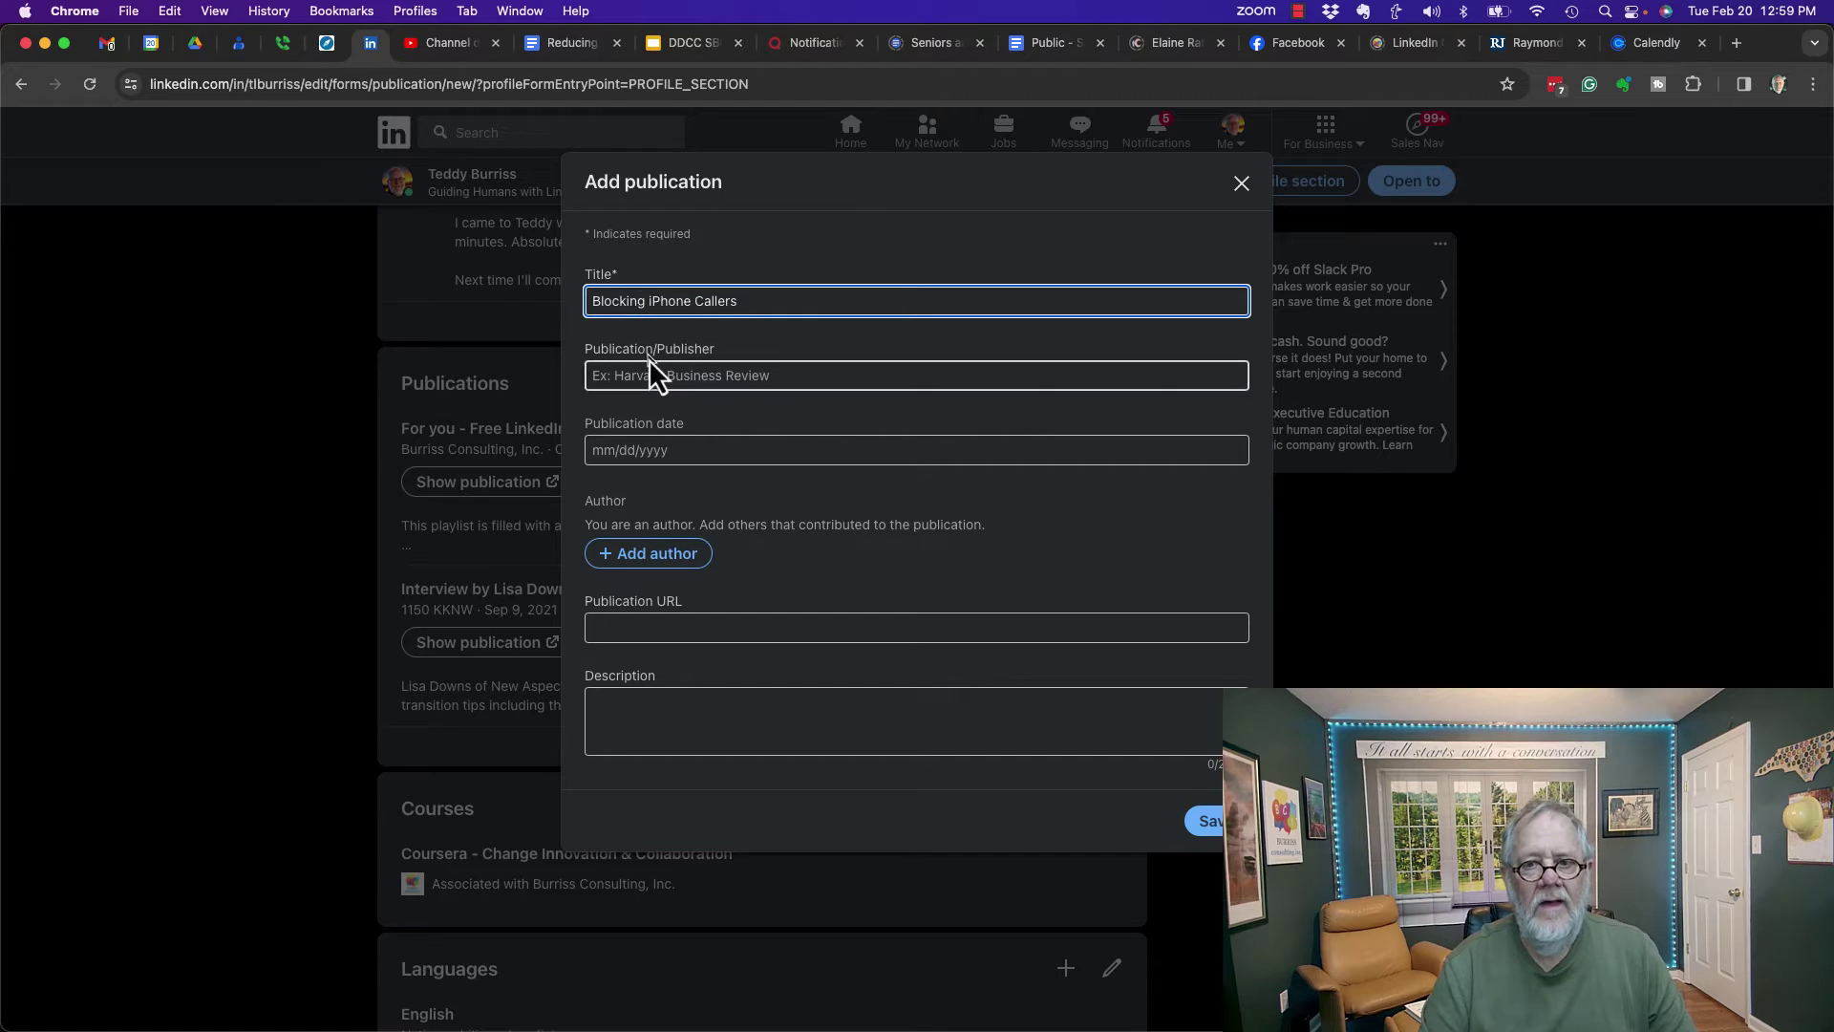
pyautogui.click(652, 364)
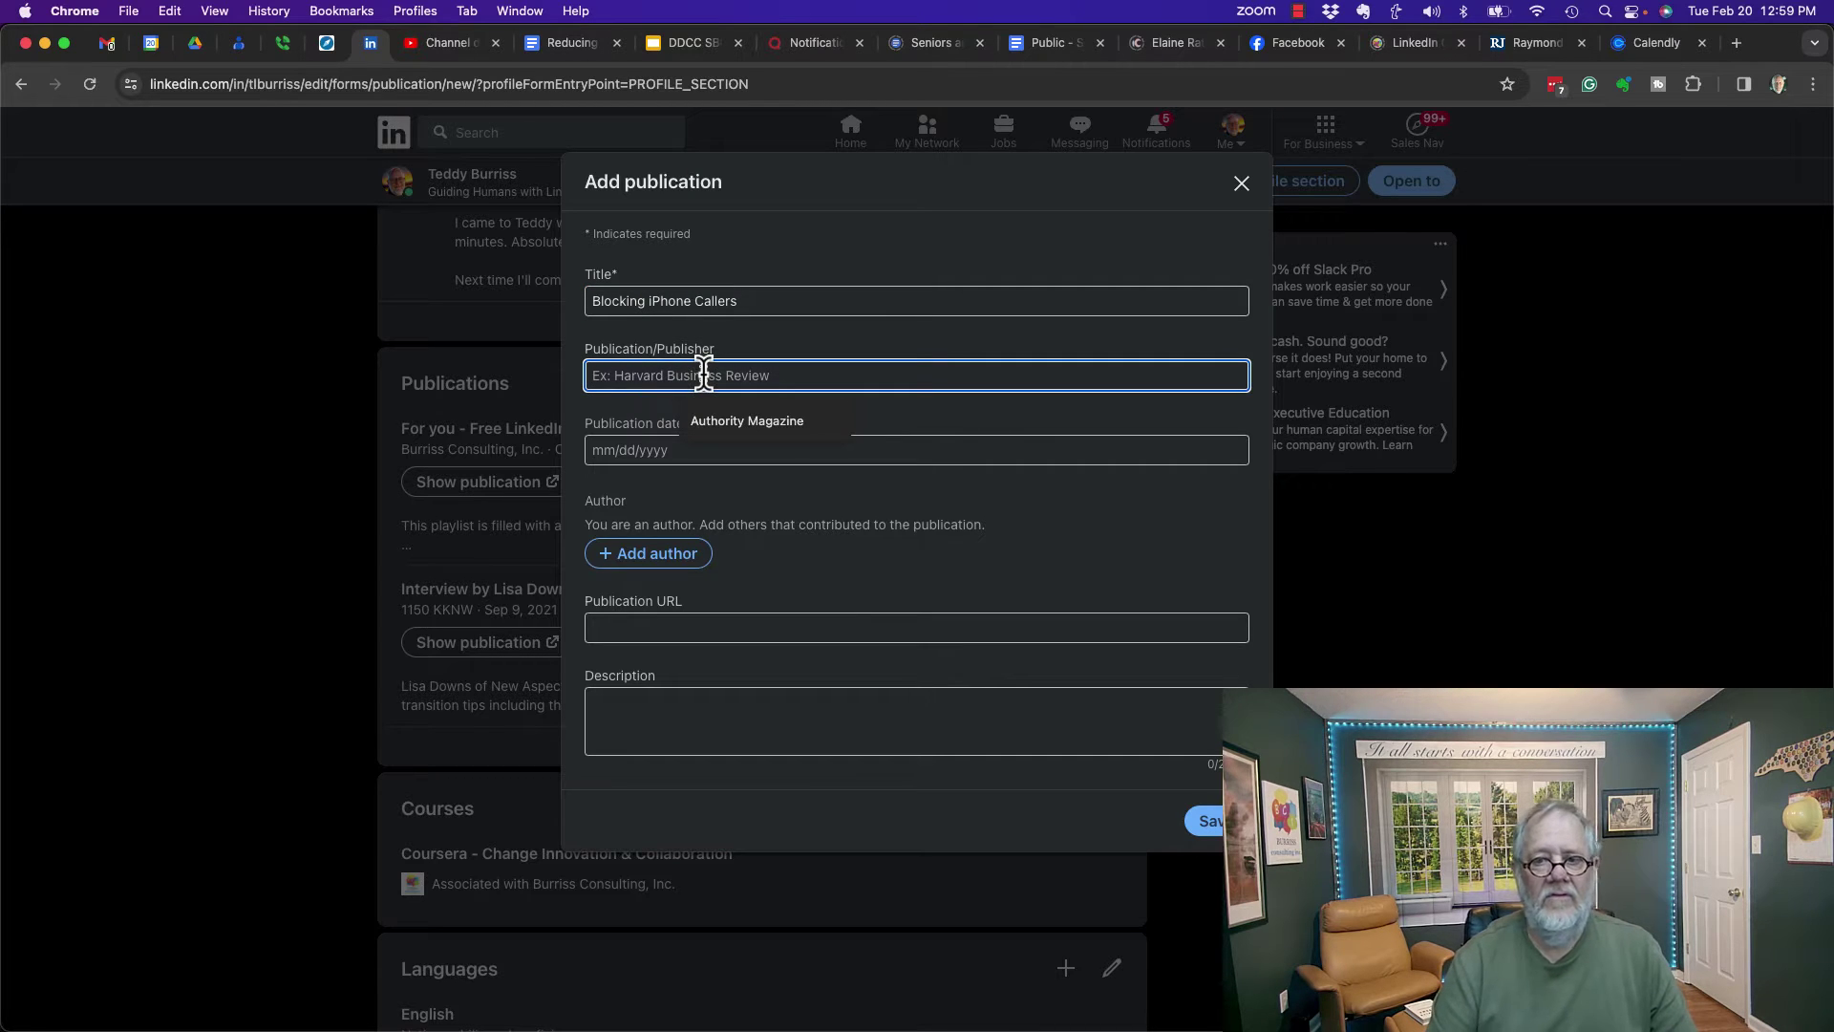
pyautogui.write('Bu')
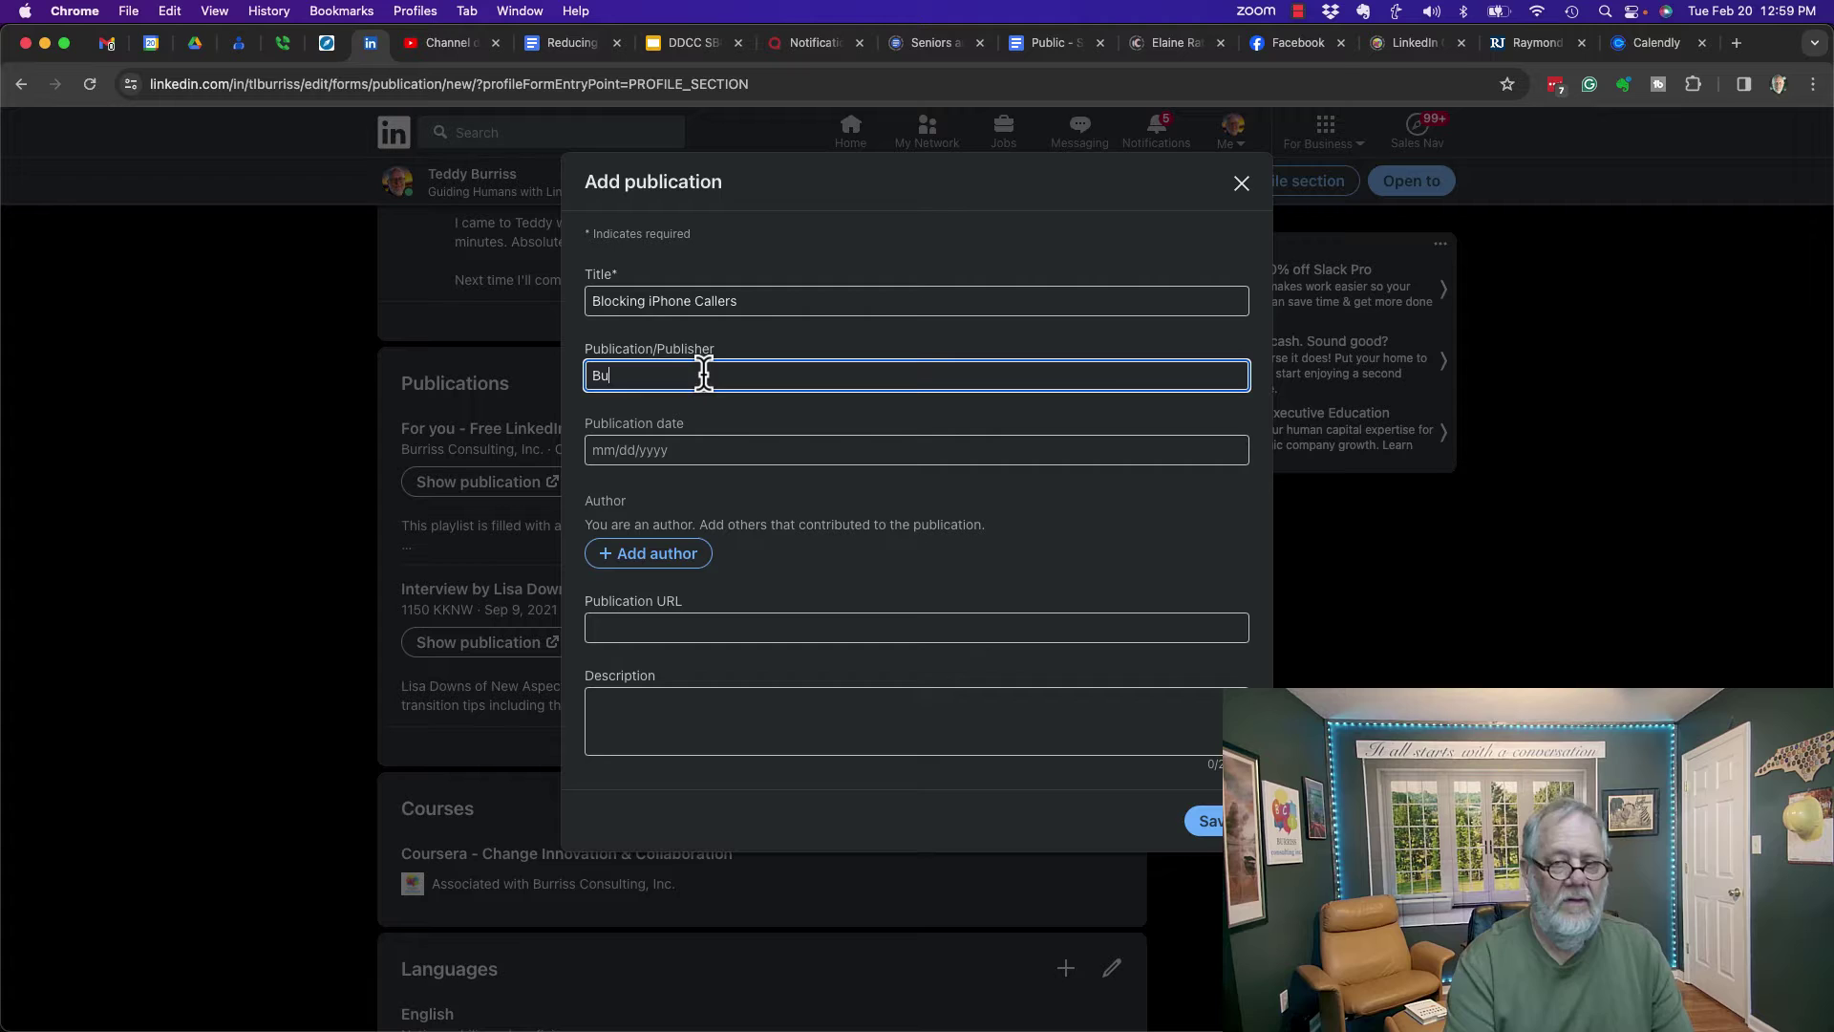
pyautogui.write('rriss Consu')
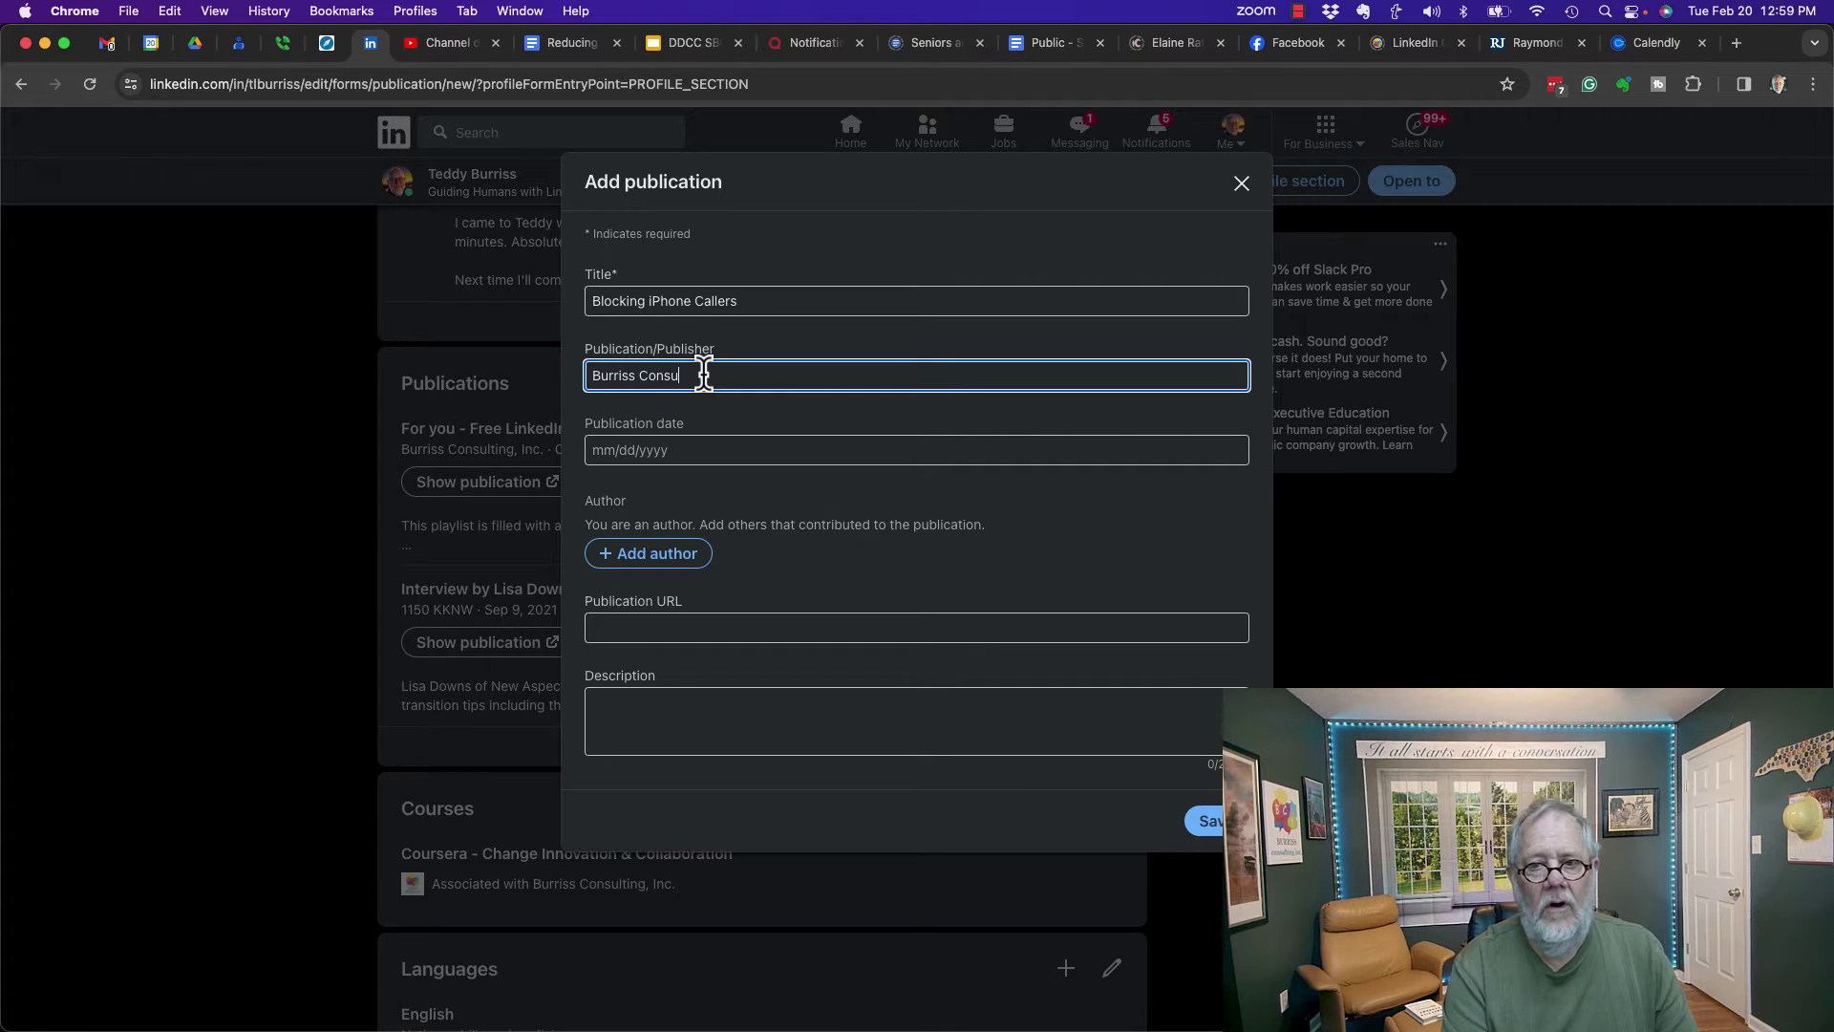
pyautogui.write('lting, Inc.')
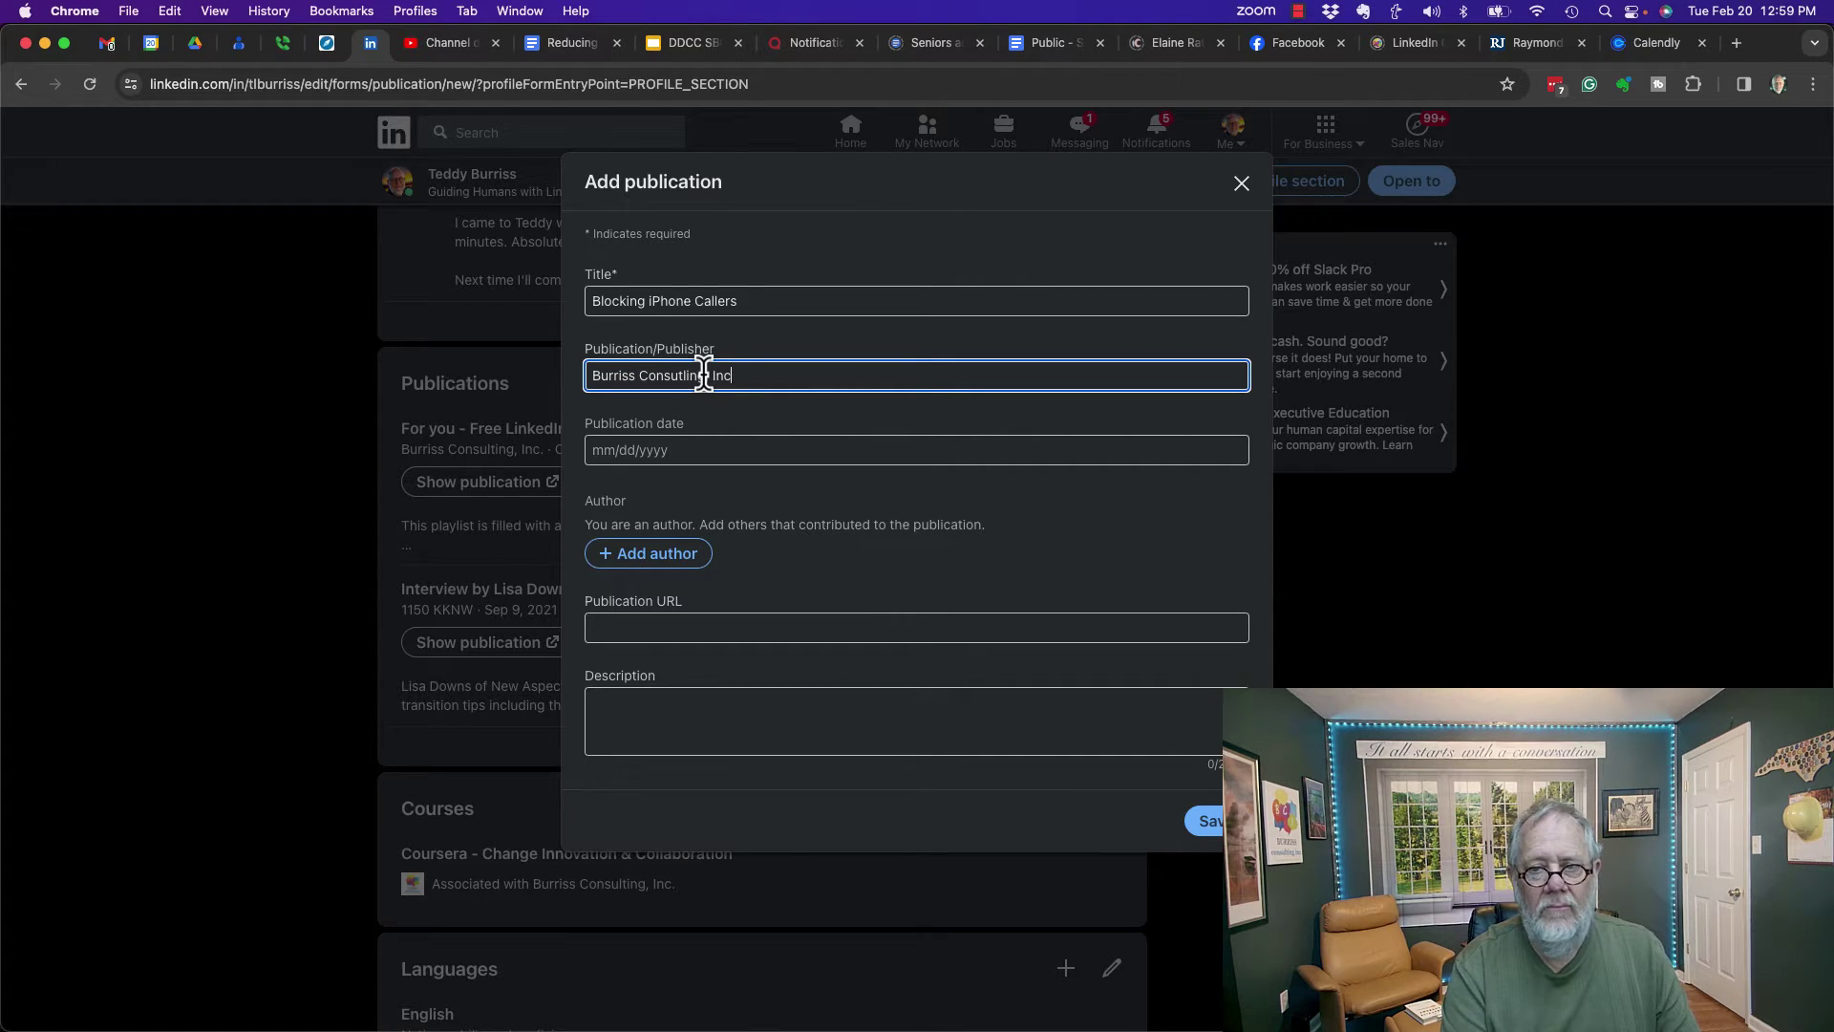
# Enter 02/20/24 and pick February 20, 2024 as the publication date
pyautogui.click(657, 450)
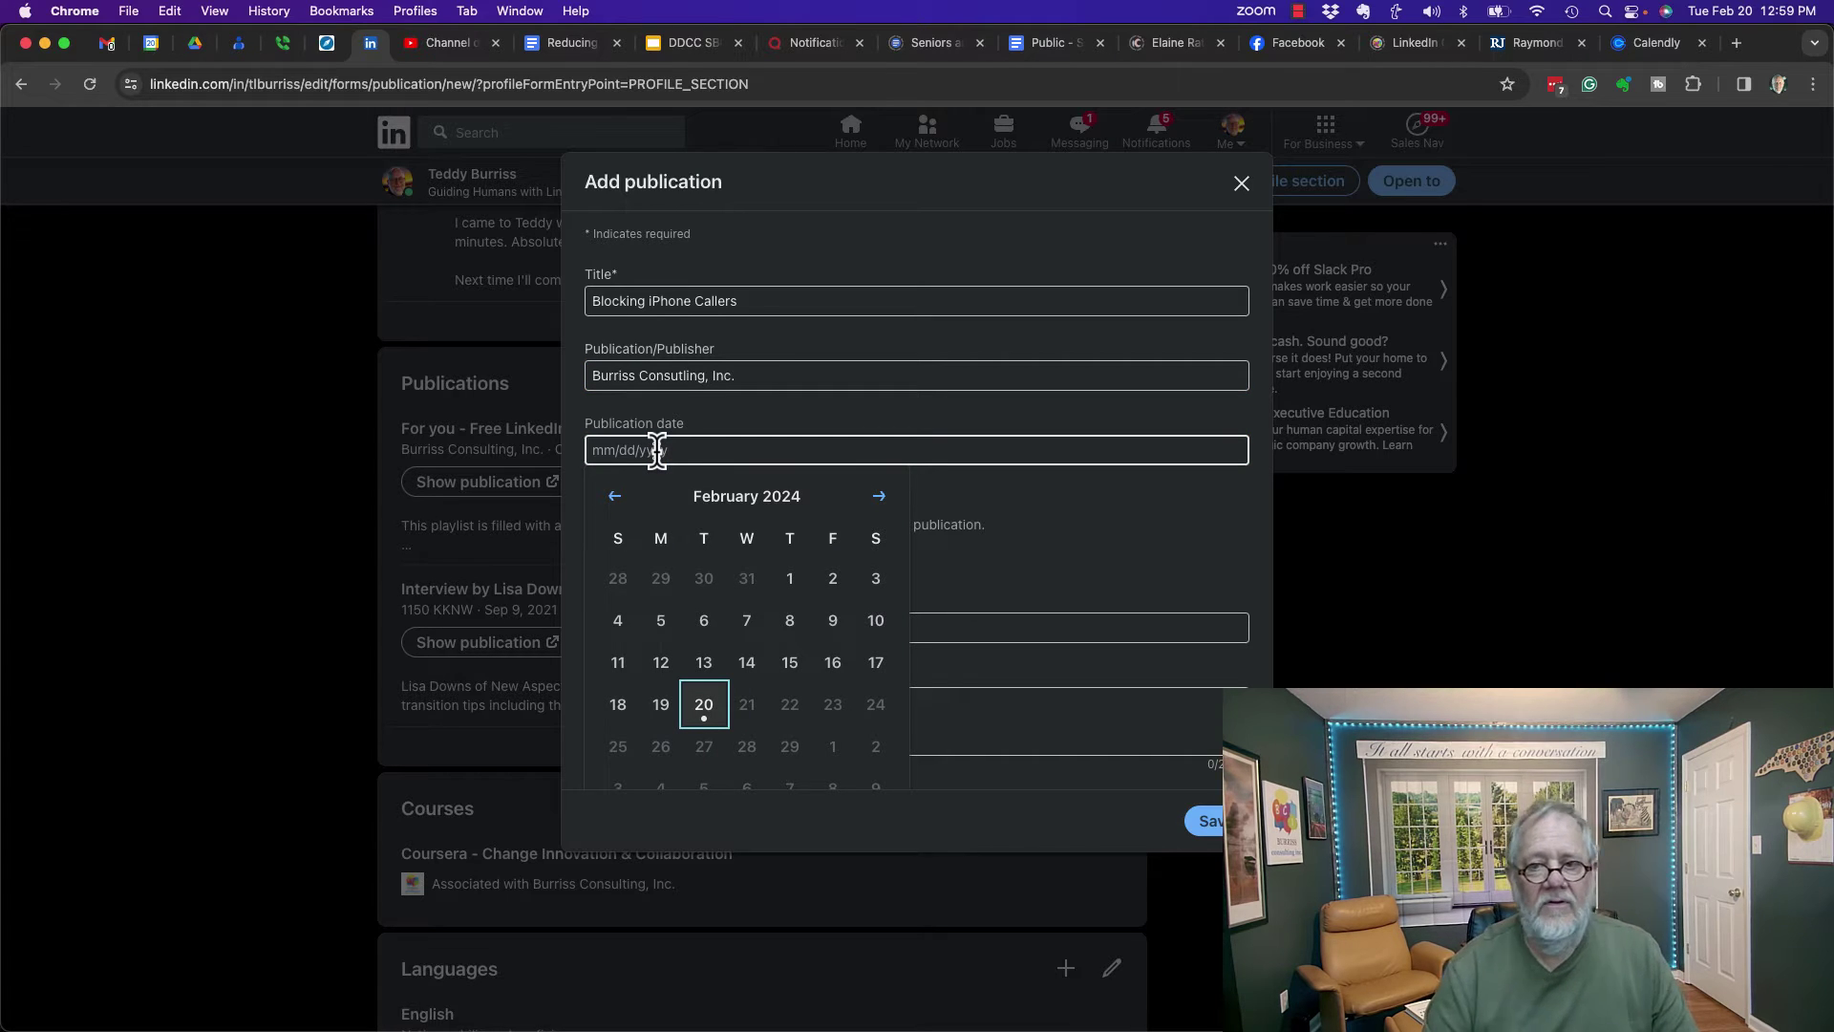
pyautogui.write('02/20/24')
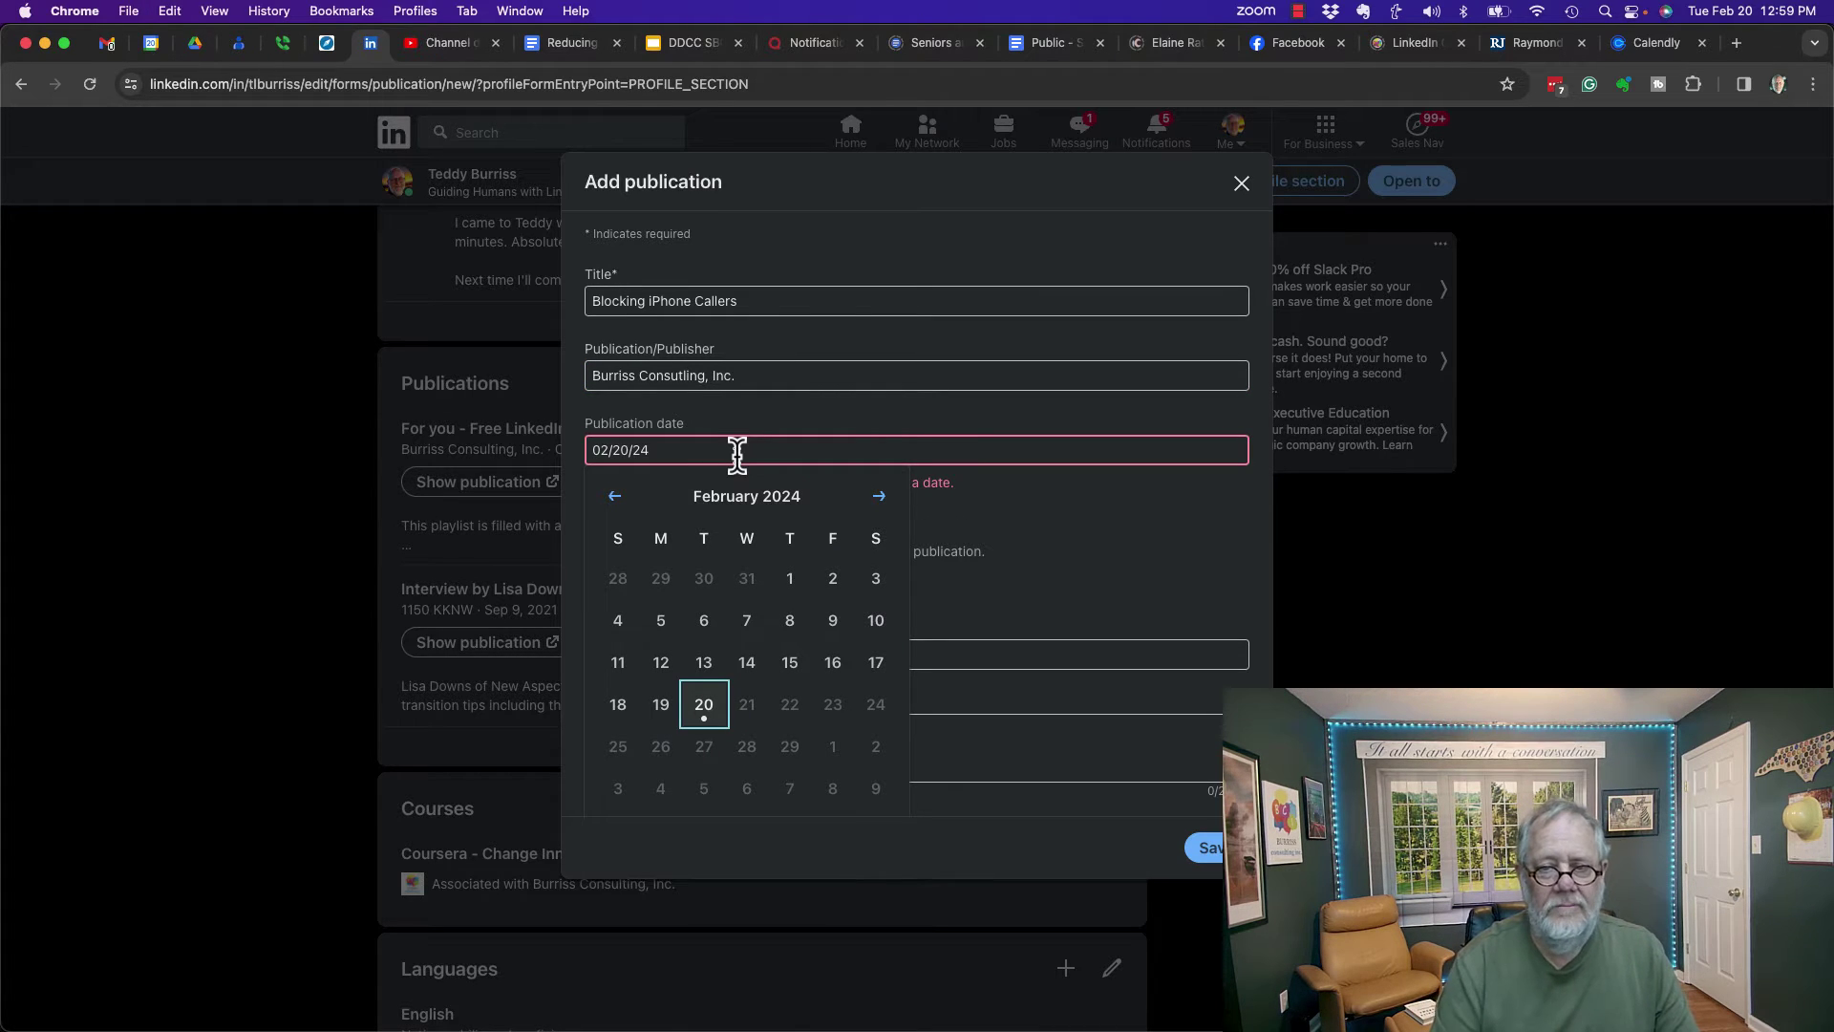
pyautogui.click(704, 715)
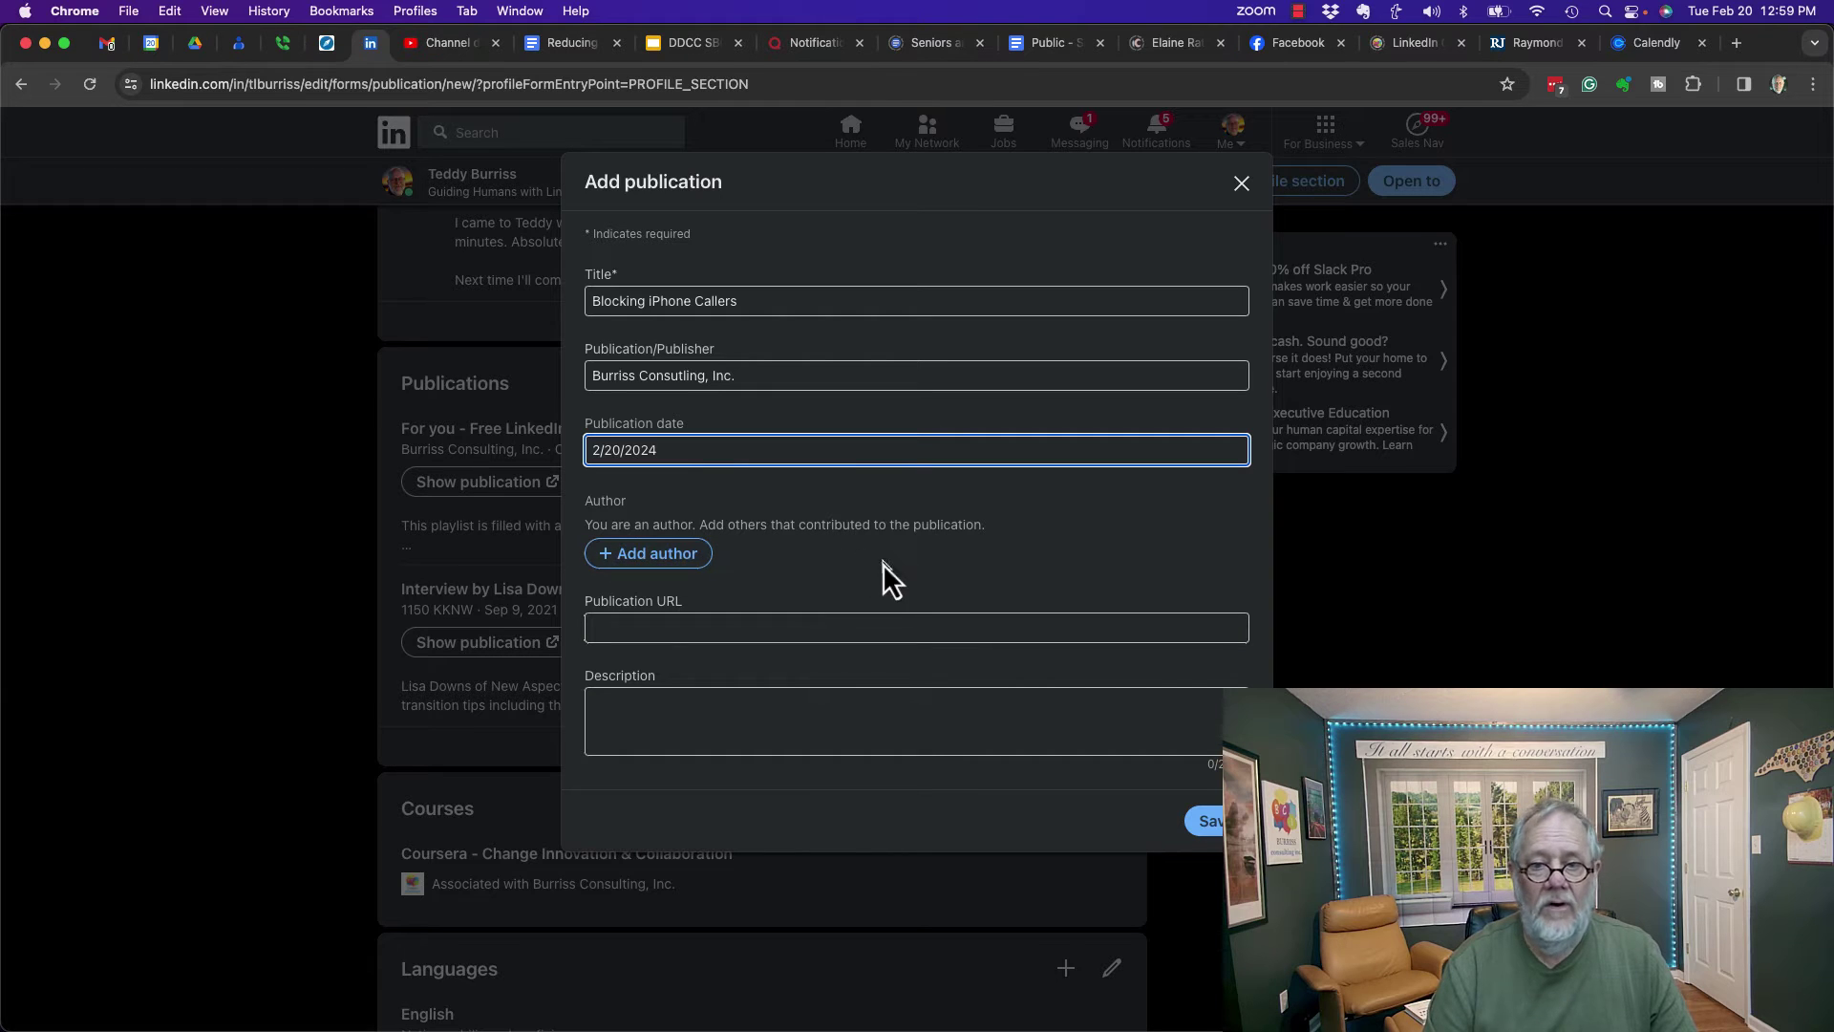
# Add a co-author entry, type a name, then erase it so Author stays empty
pyautogui.click(648, 557)
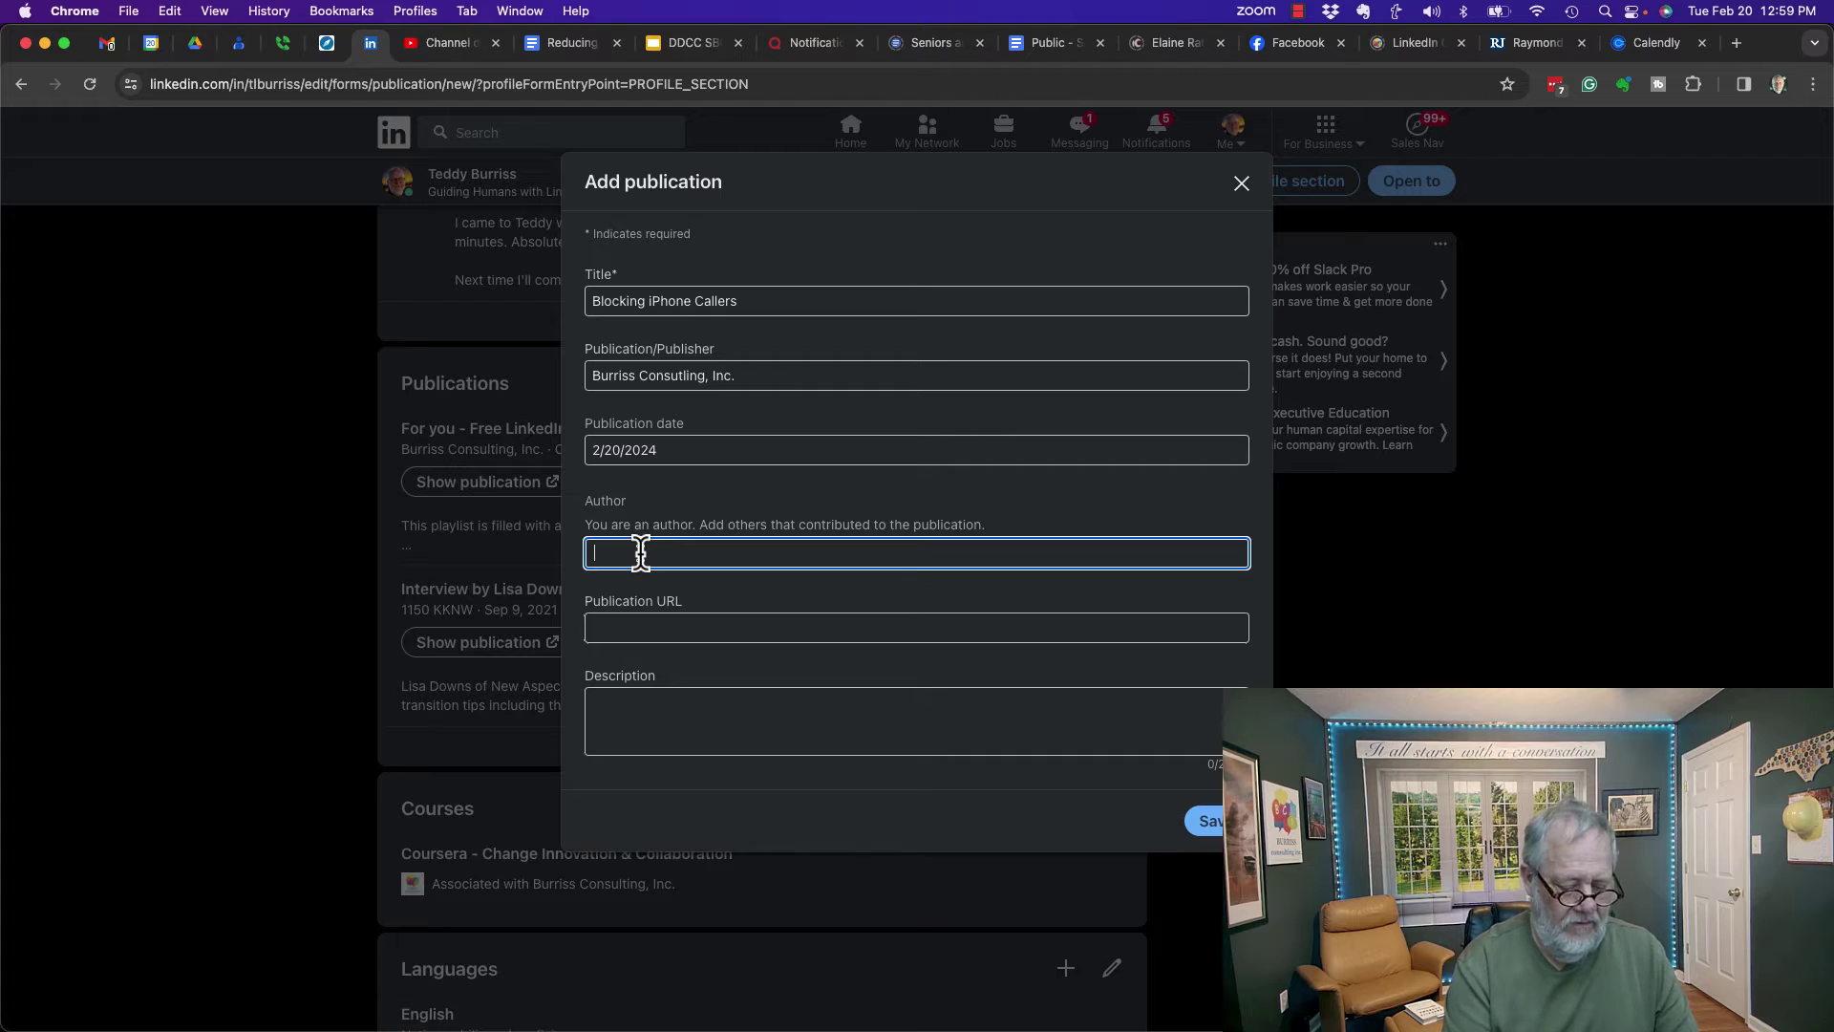
pyautogui.write('Jim ')
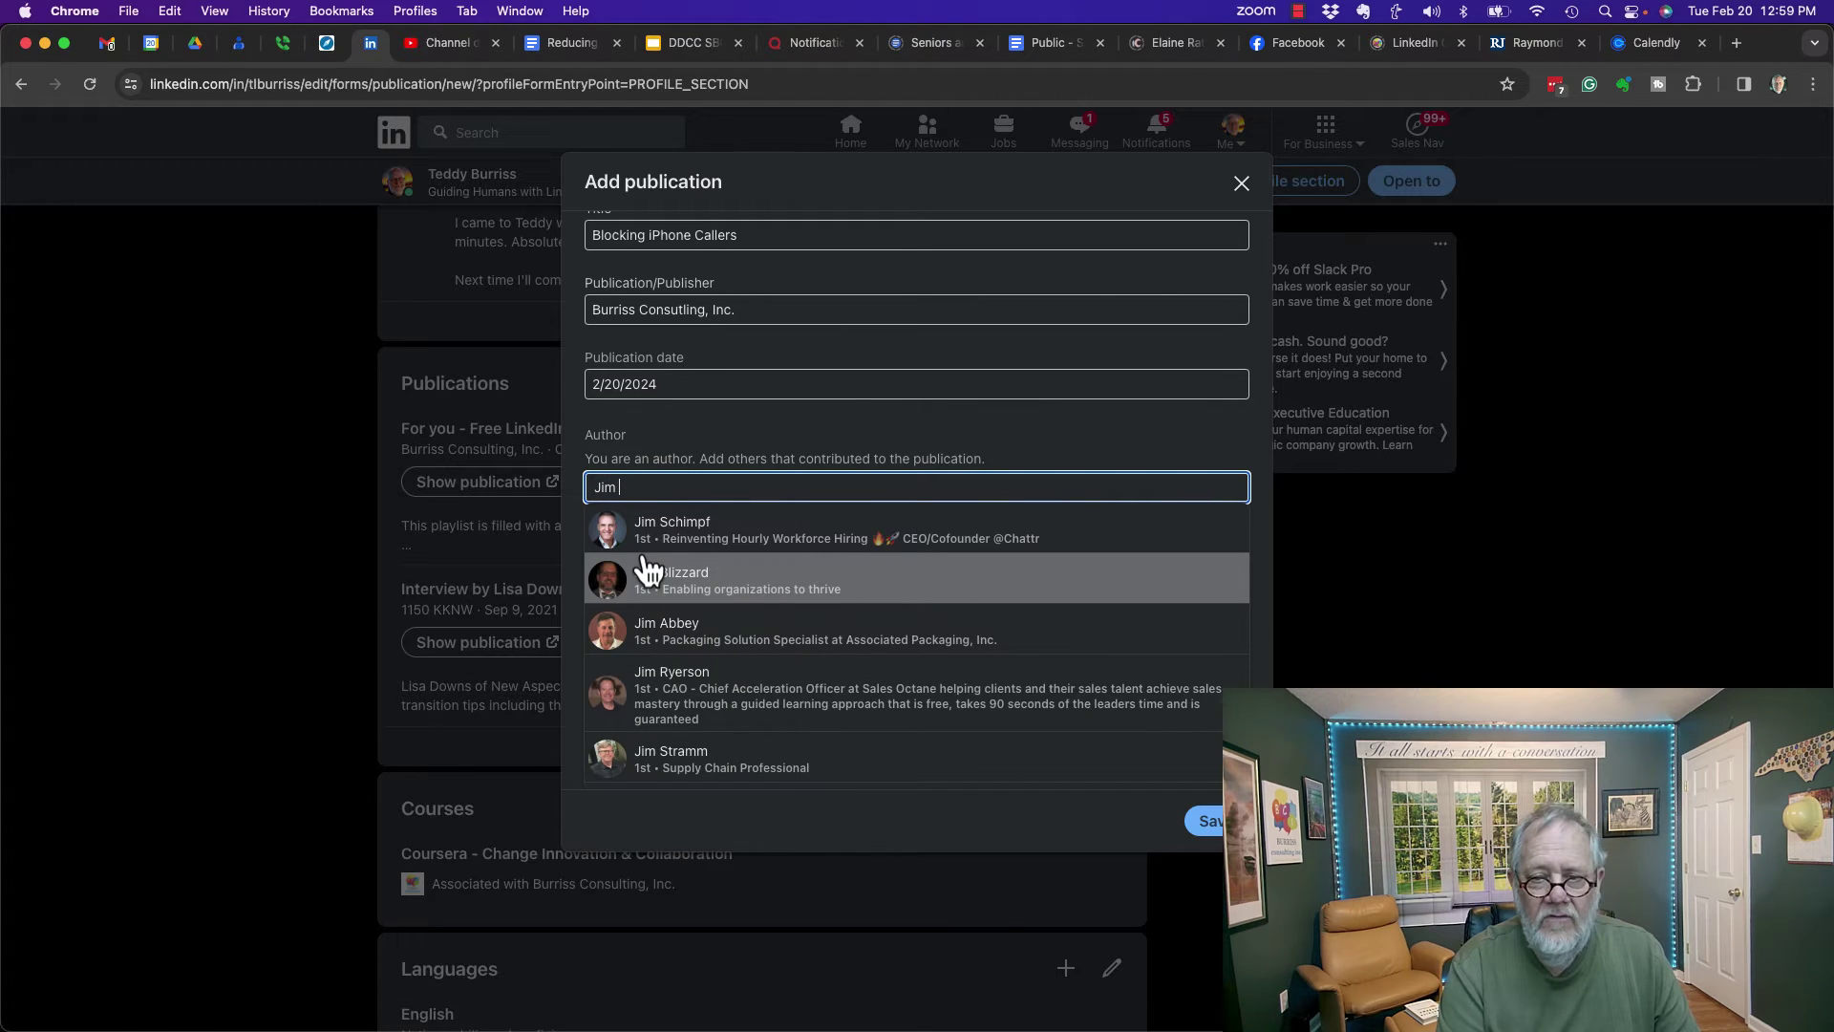
pyautogui.write('Smith')
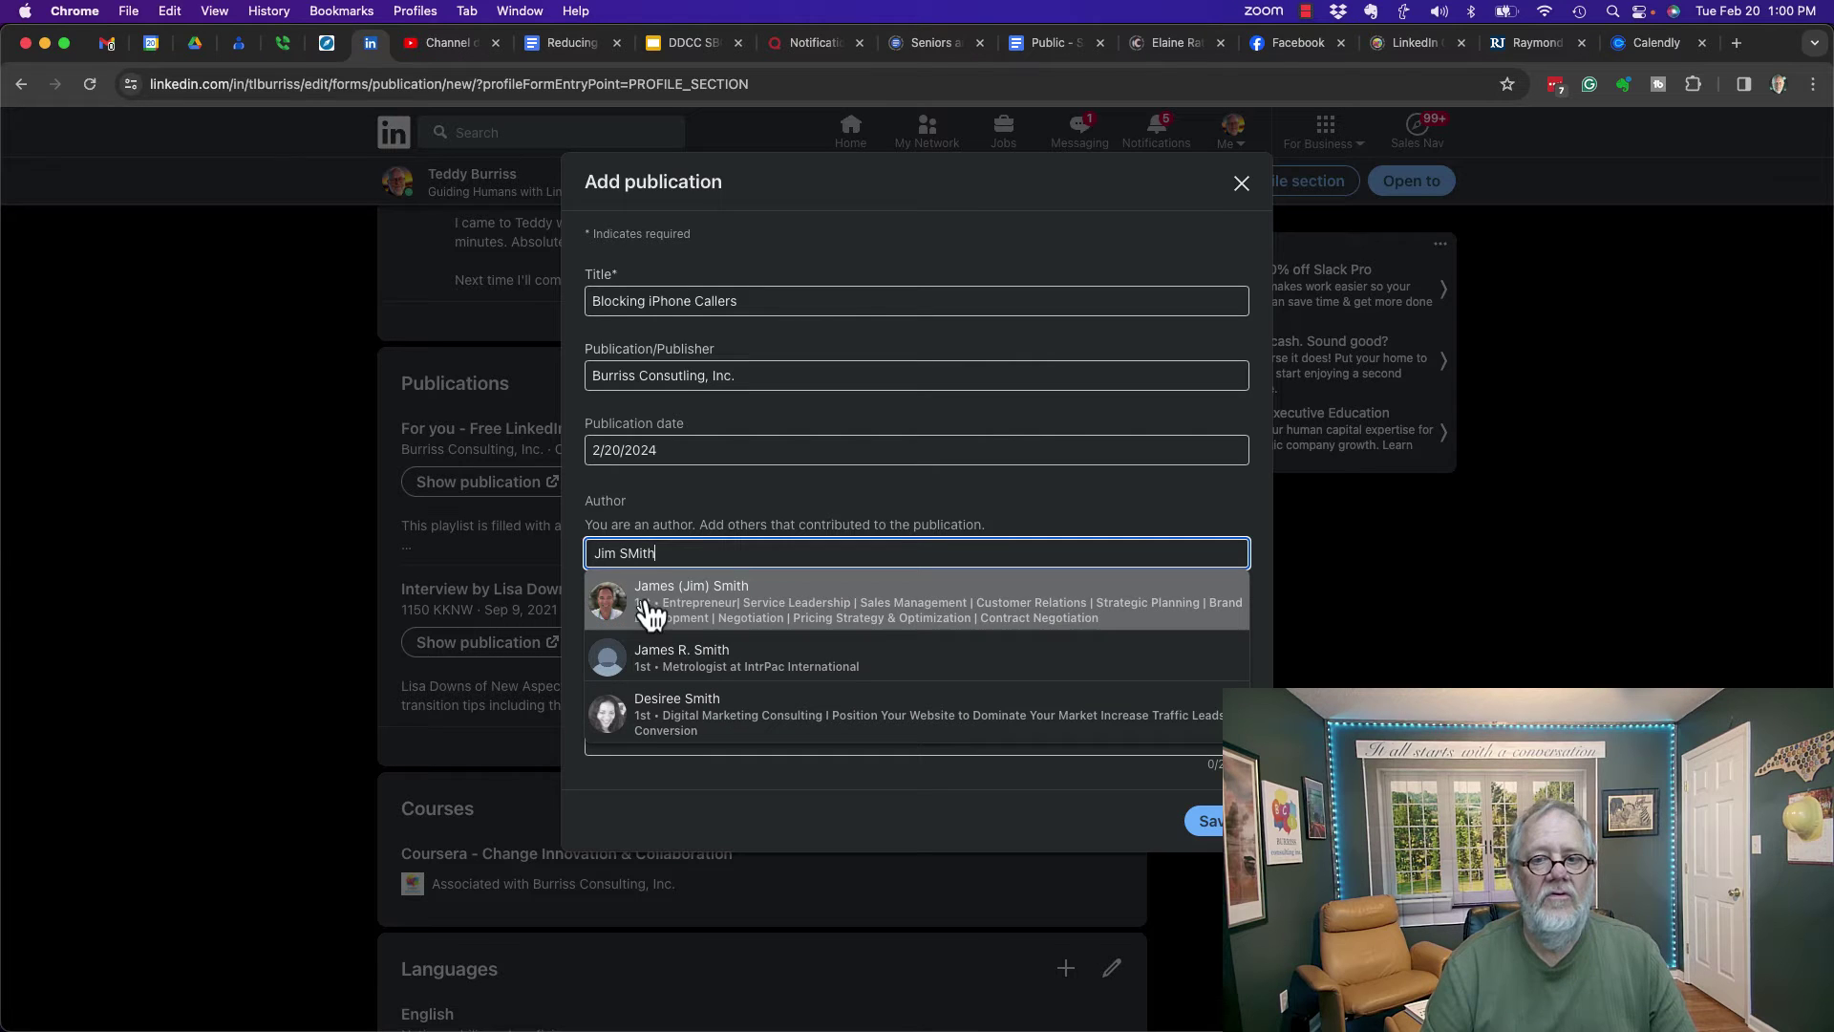
pyautogui.tripleClick(666, 554)
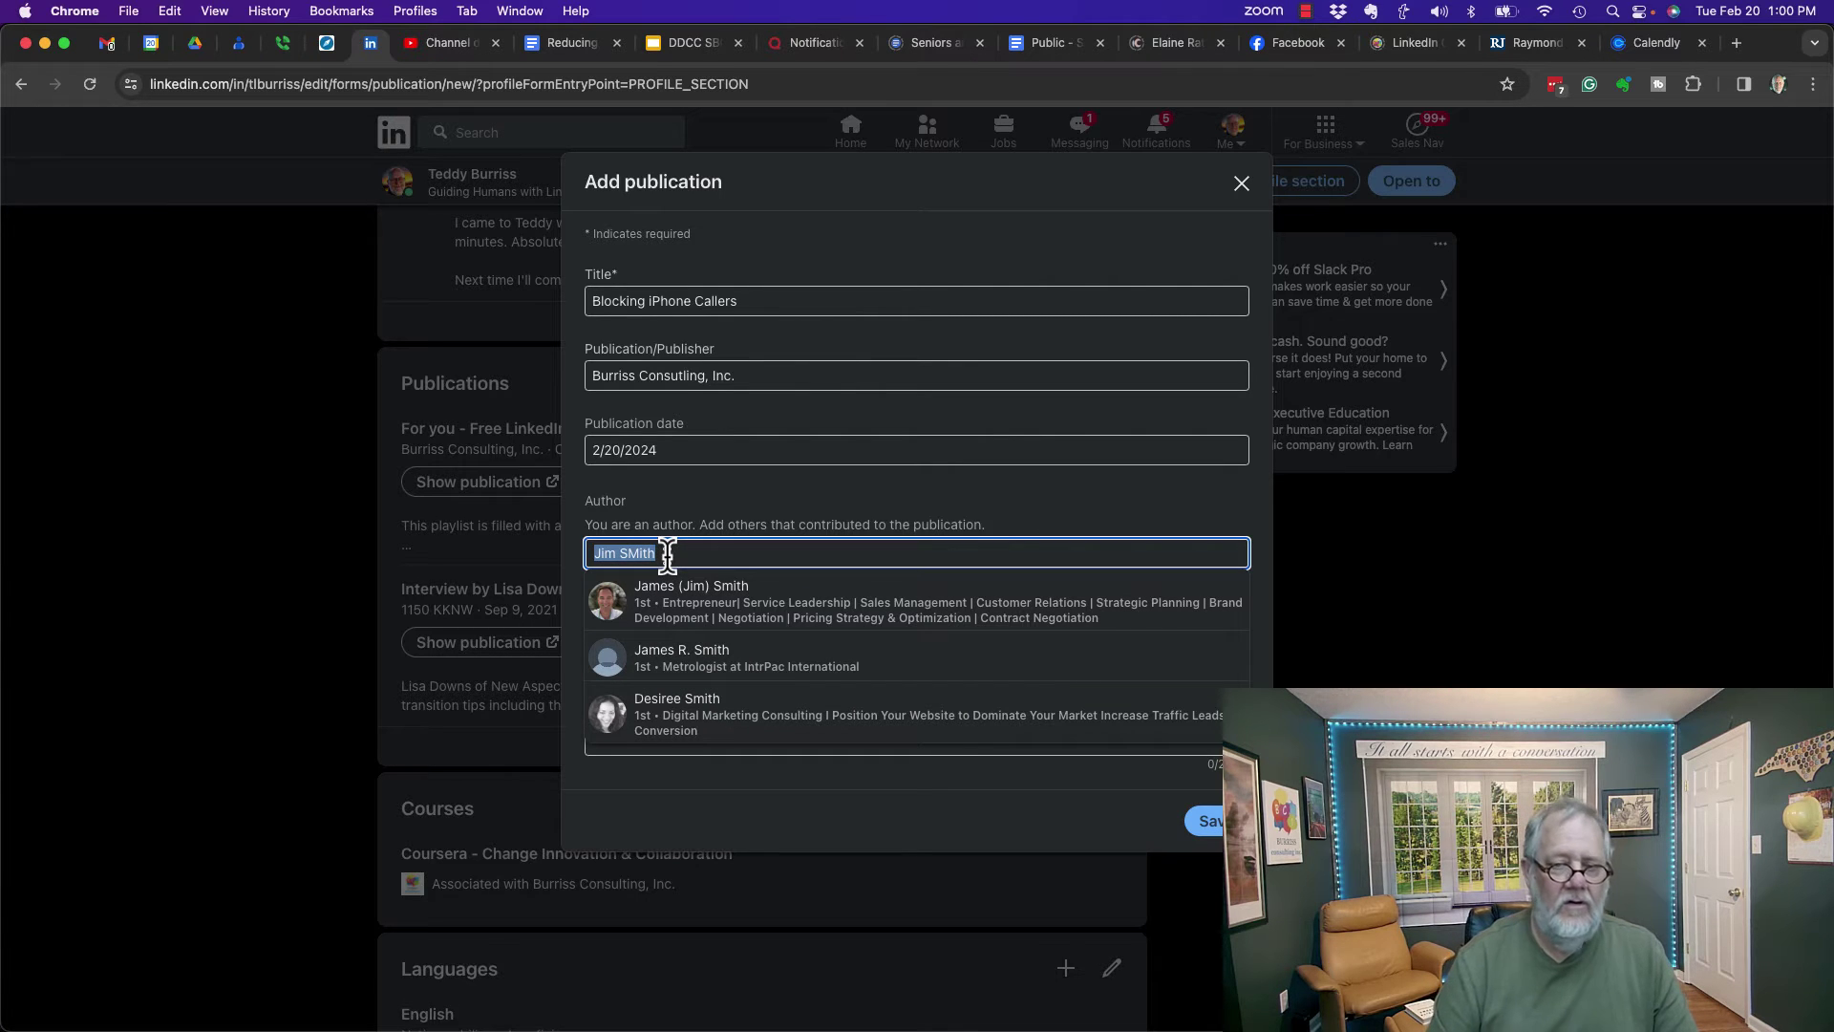
pyautogui.press('BackSpace')
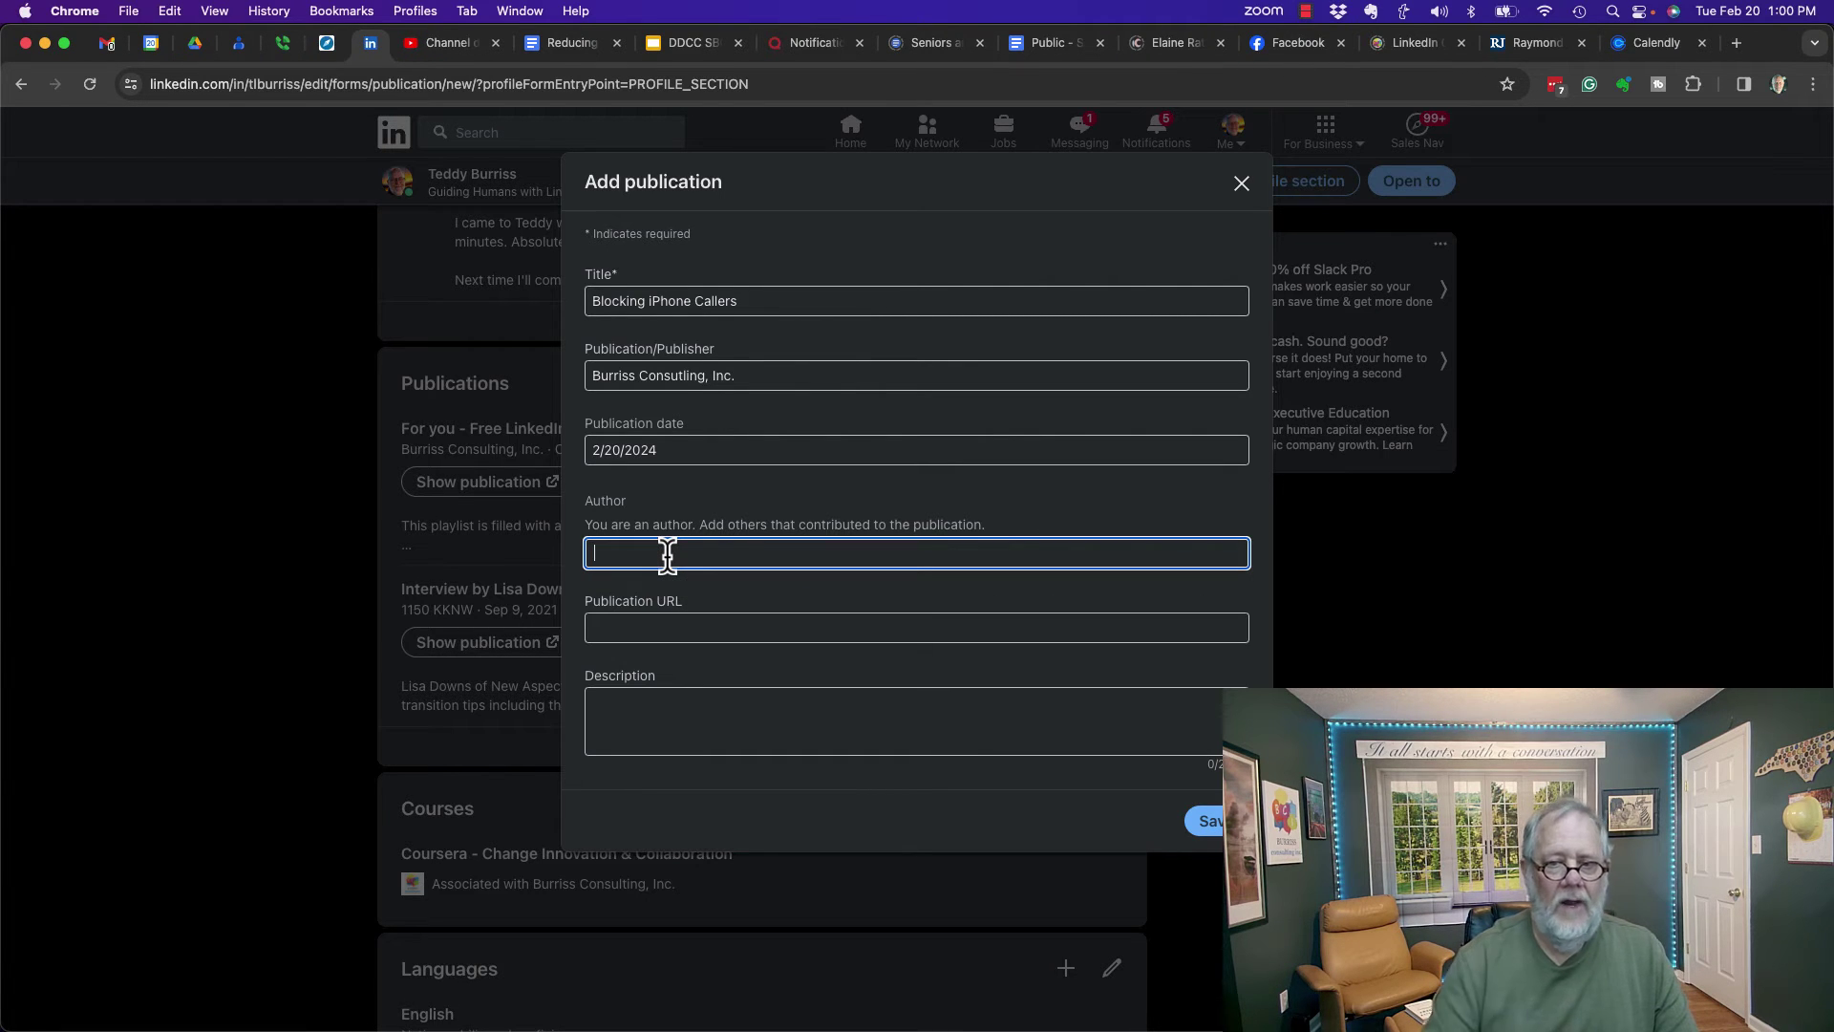
# Switch from the publication form to the 'Reducing the Fear of Using Our Cell Phones' Google Doc
pyautogui.click(667, 629)
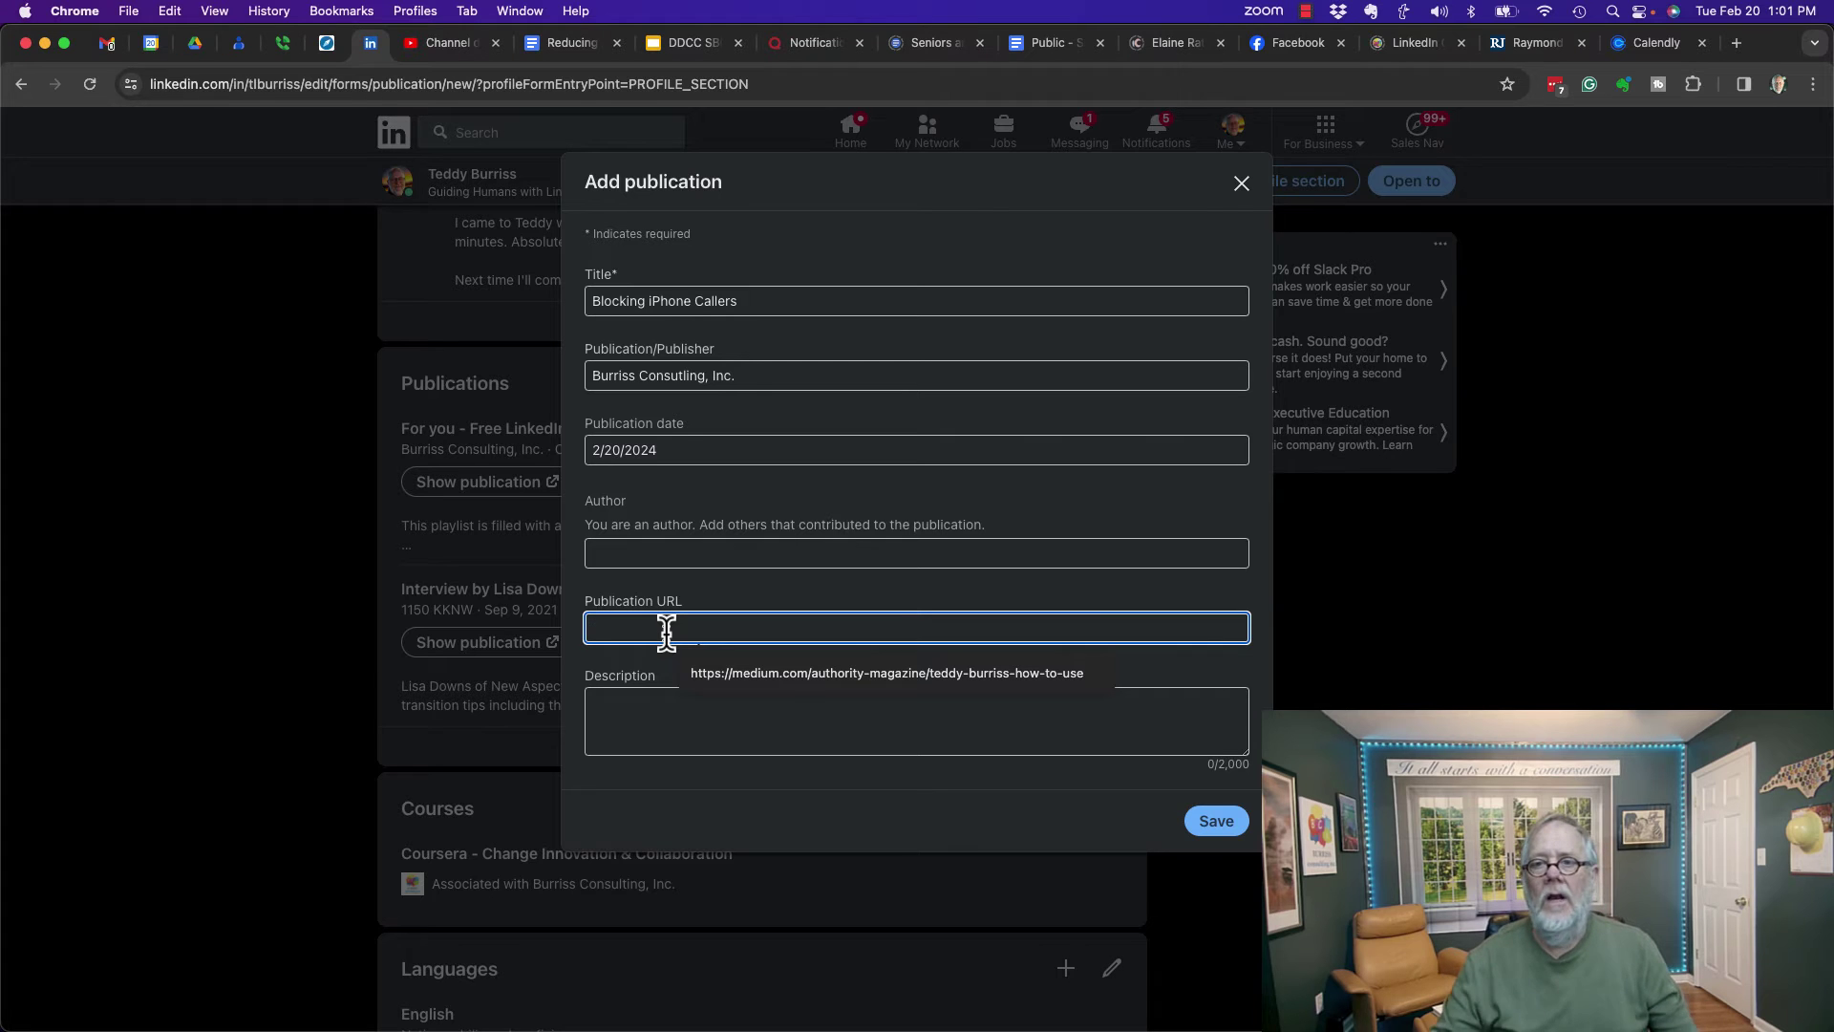
pyautogui.click(555, 42)
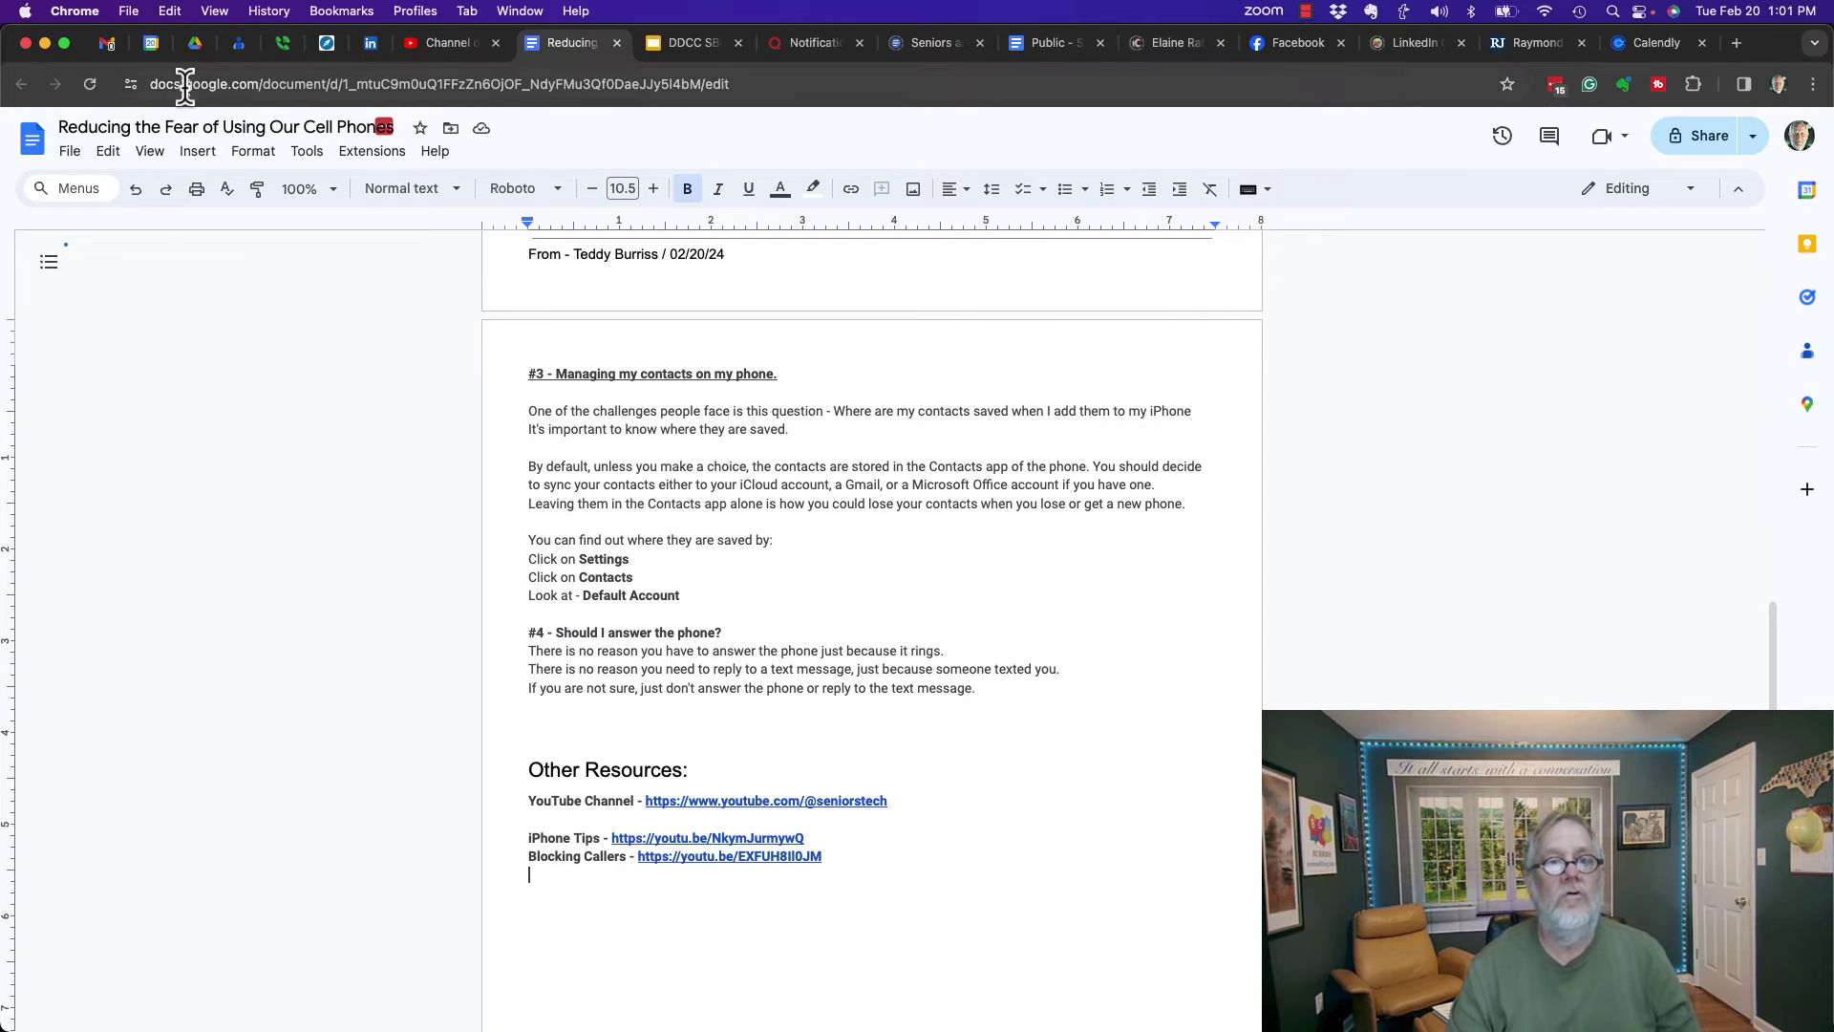
# Change the document's General access to Anyone with the link and copy its link
pyautogui.click(1707, 143)
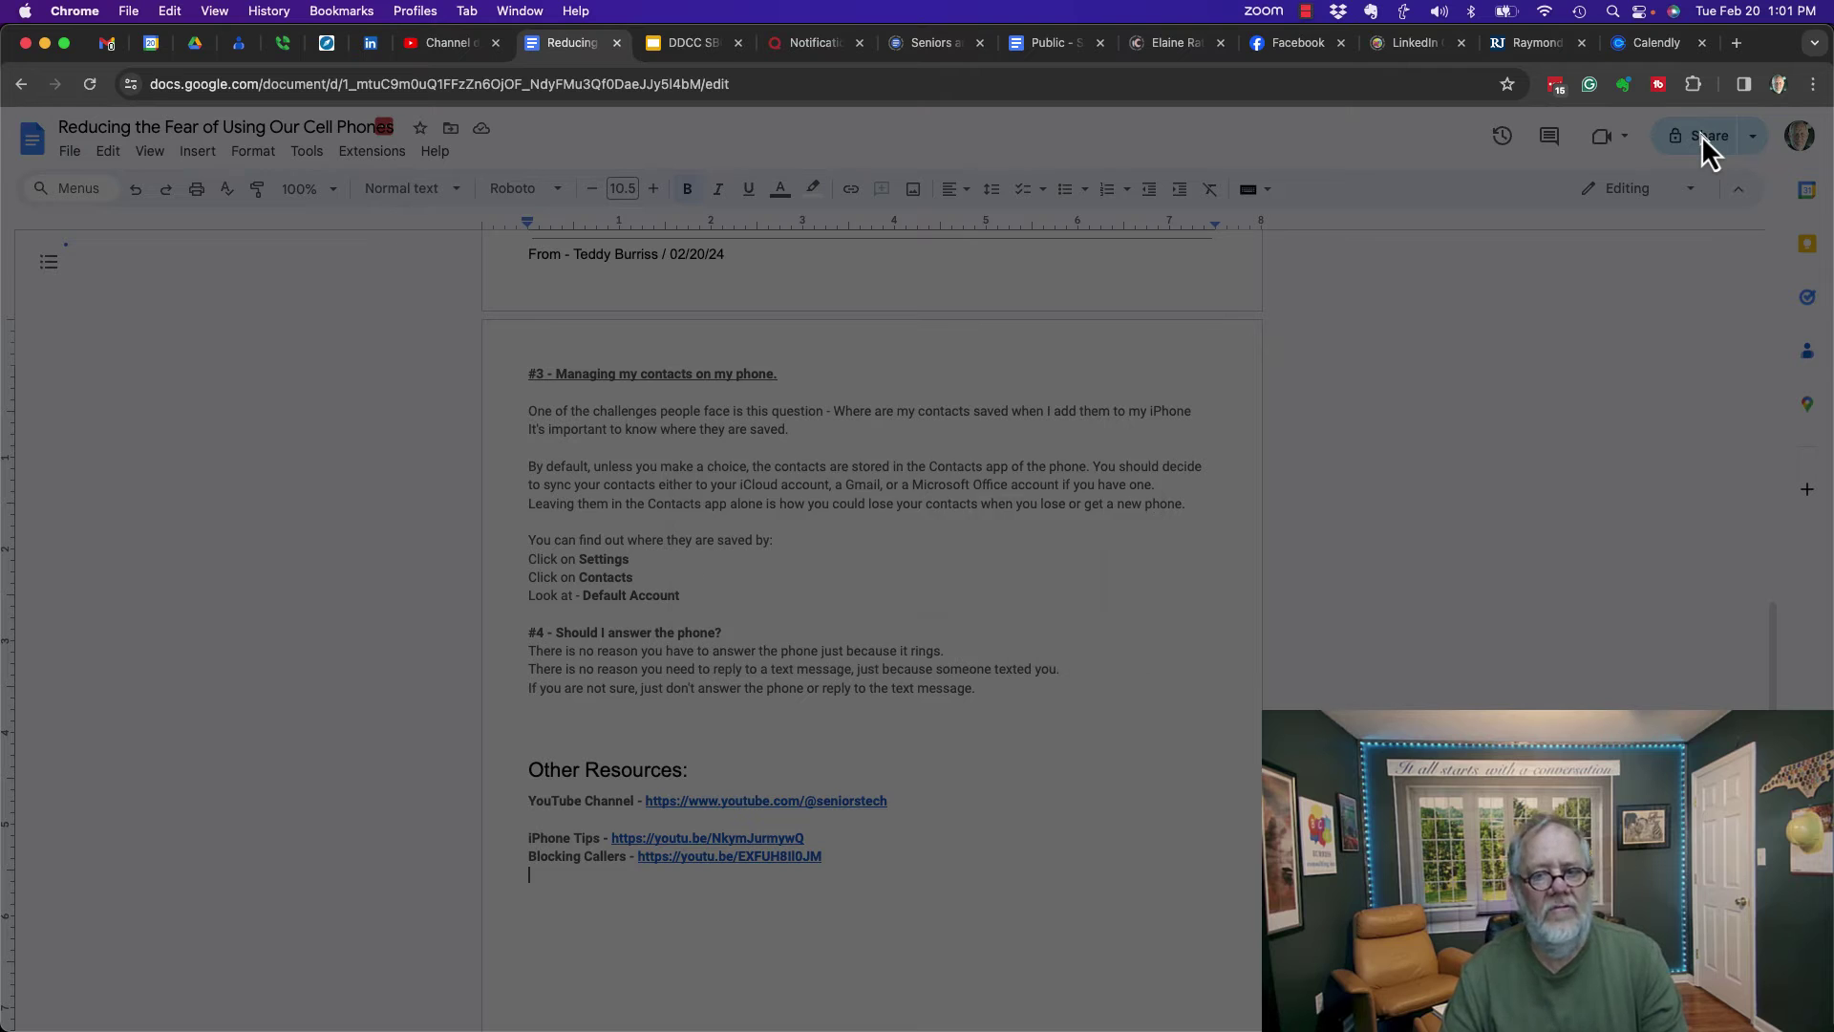
pyautogui.click(795, 667)
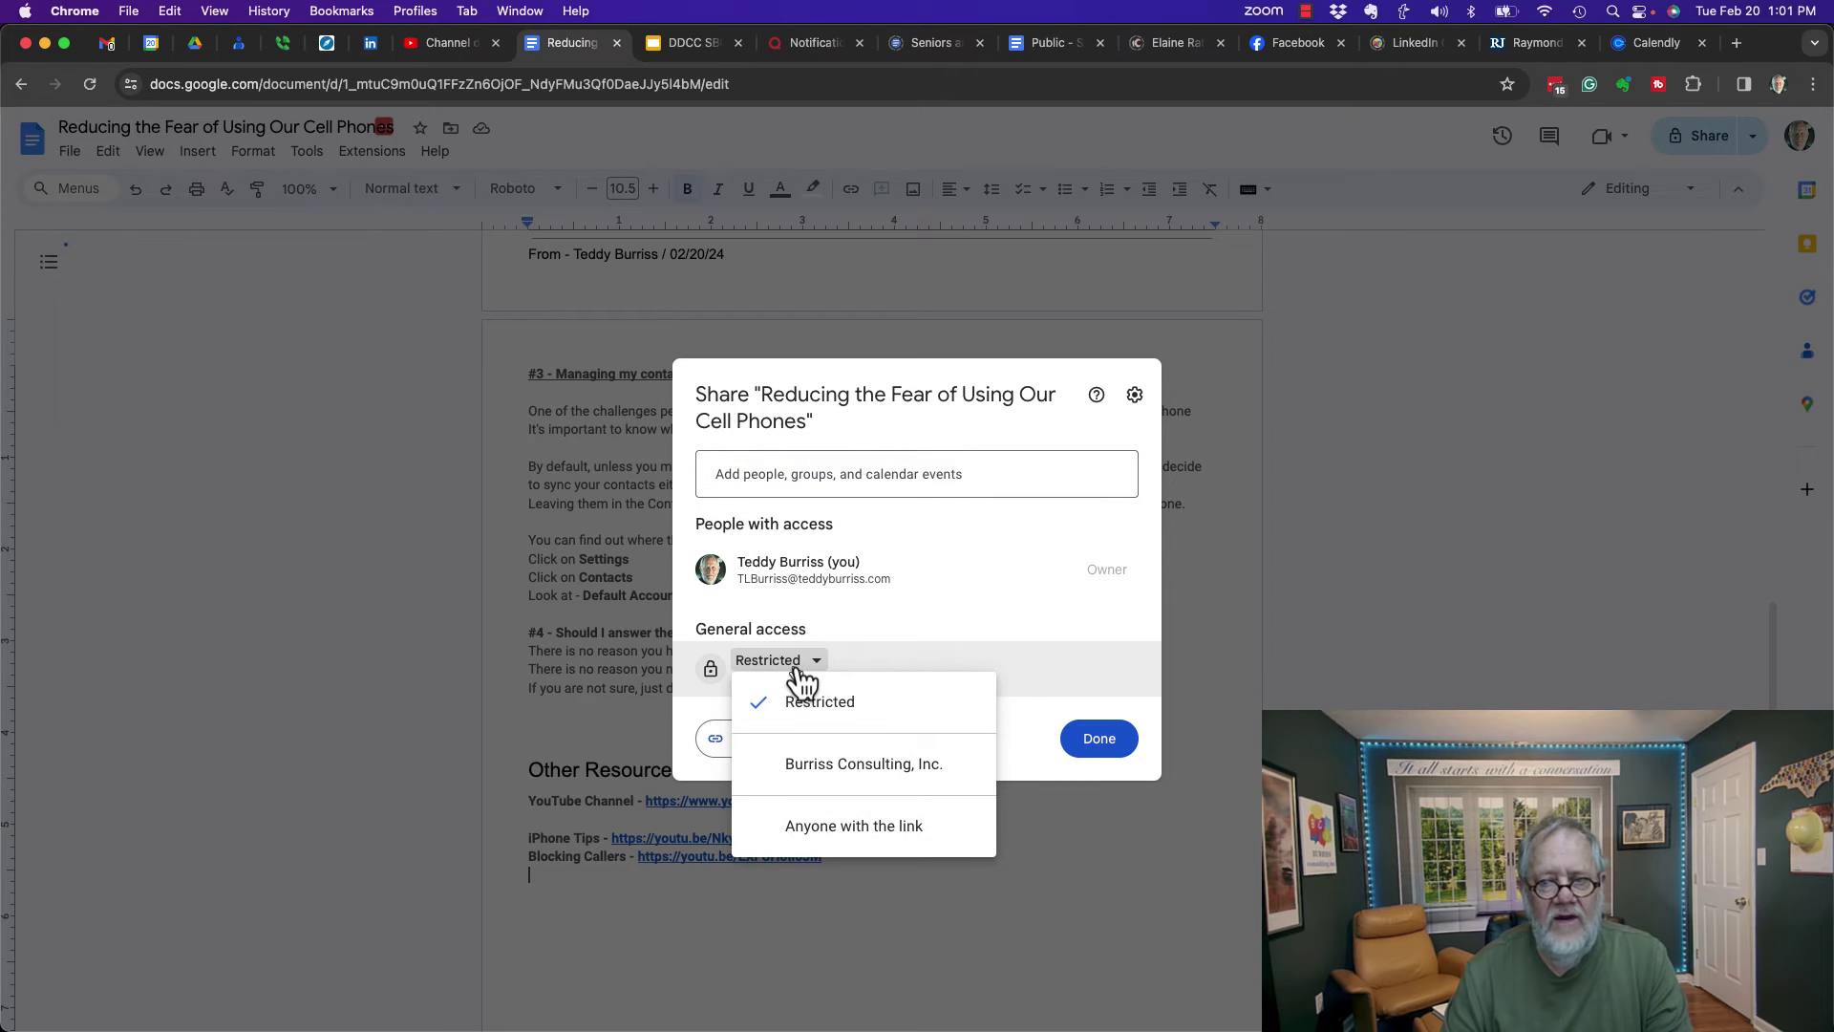
pyautogui.click(839, 825)
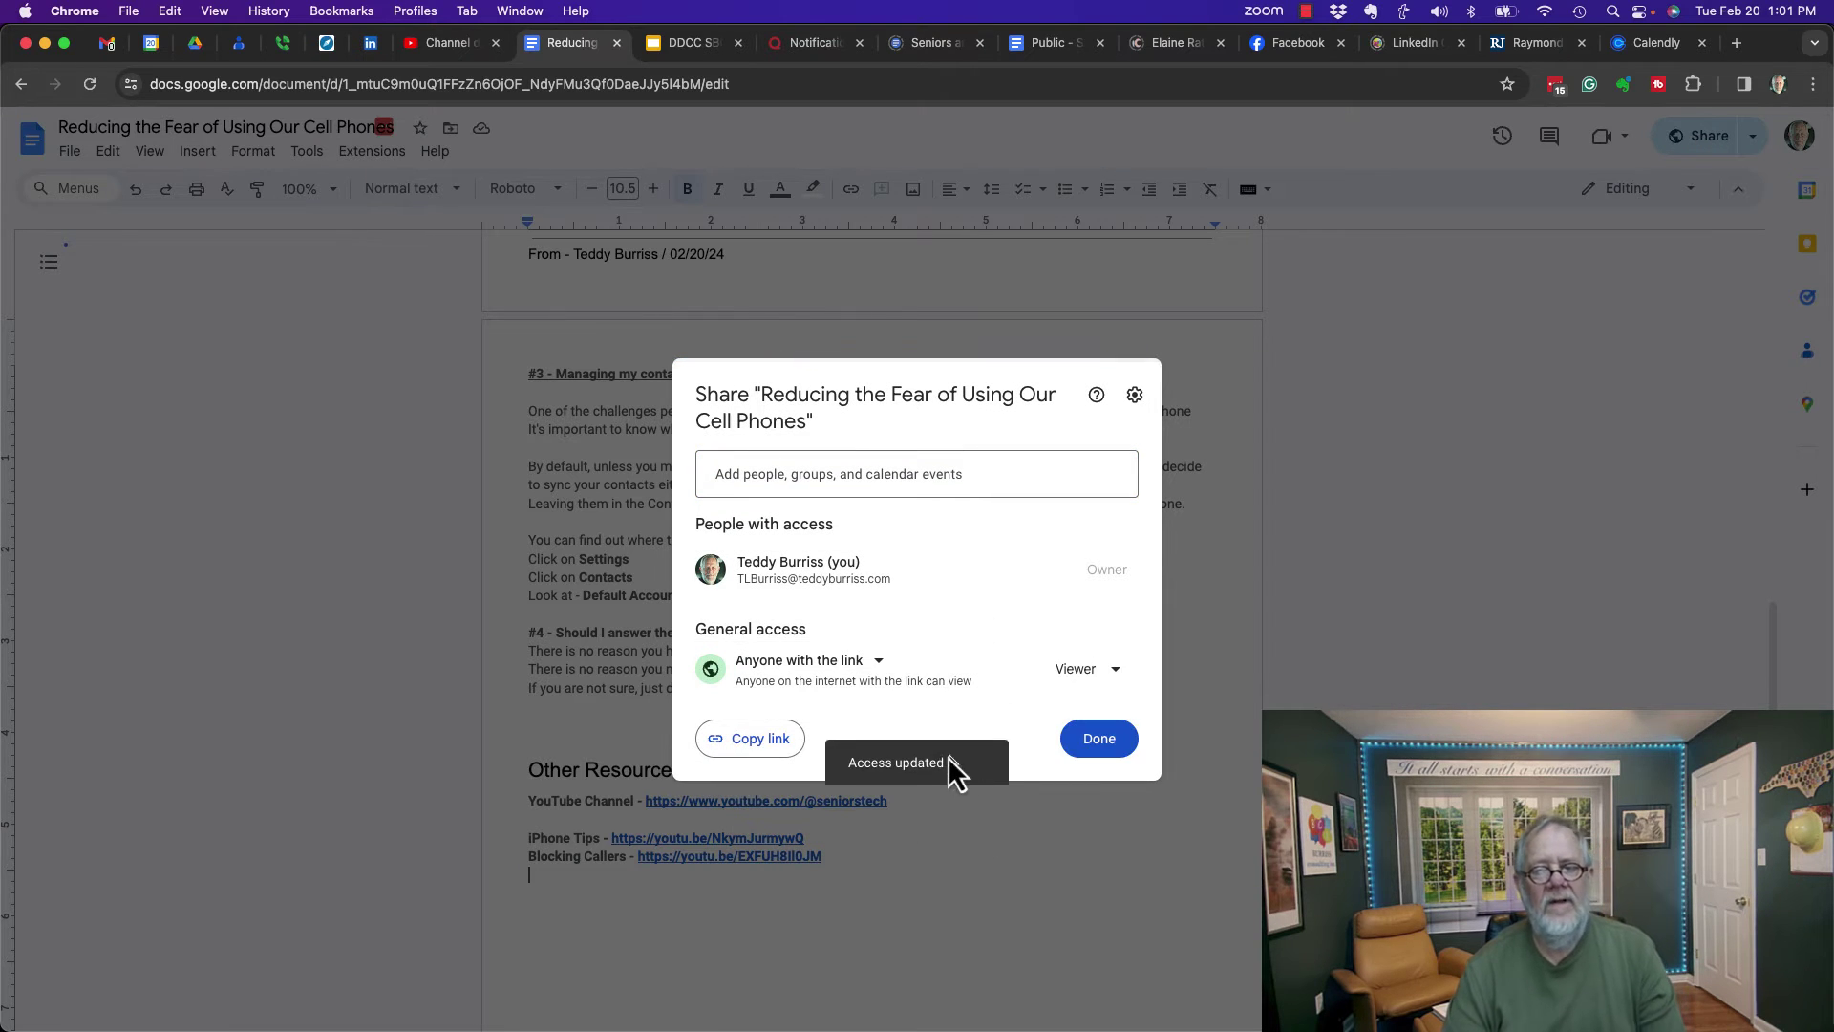
pyautogui.click(764, 744)
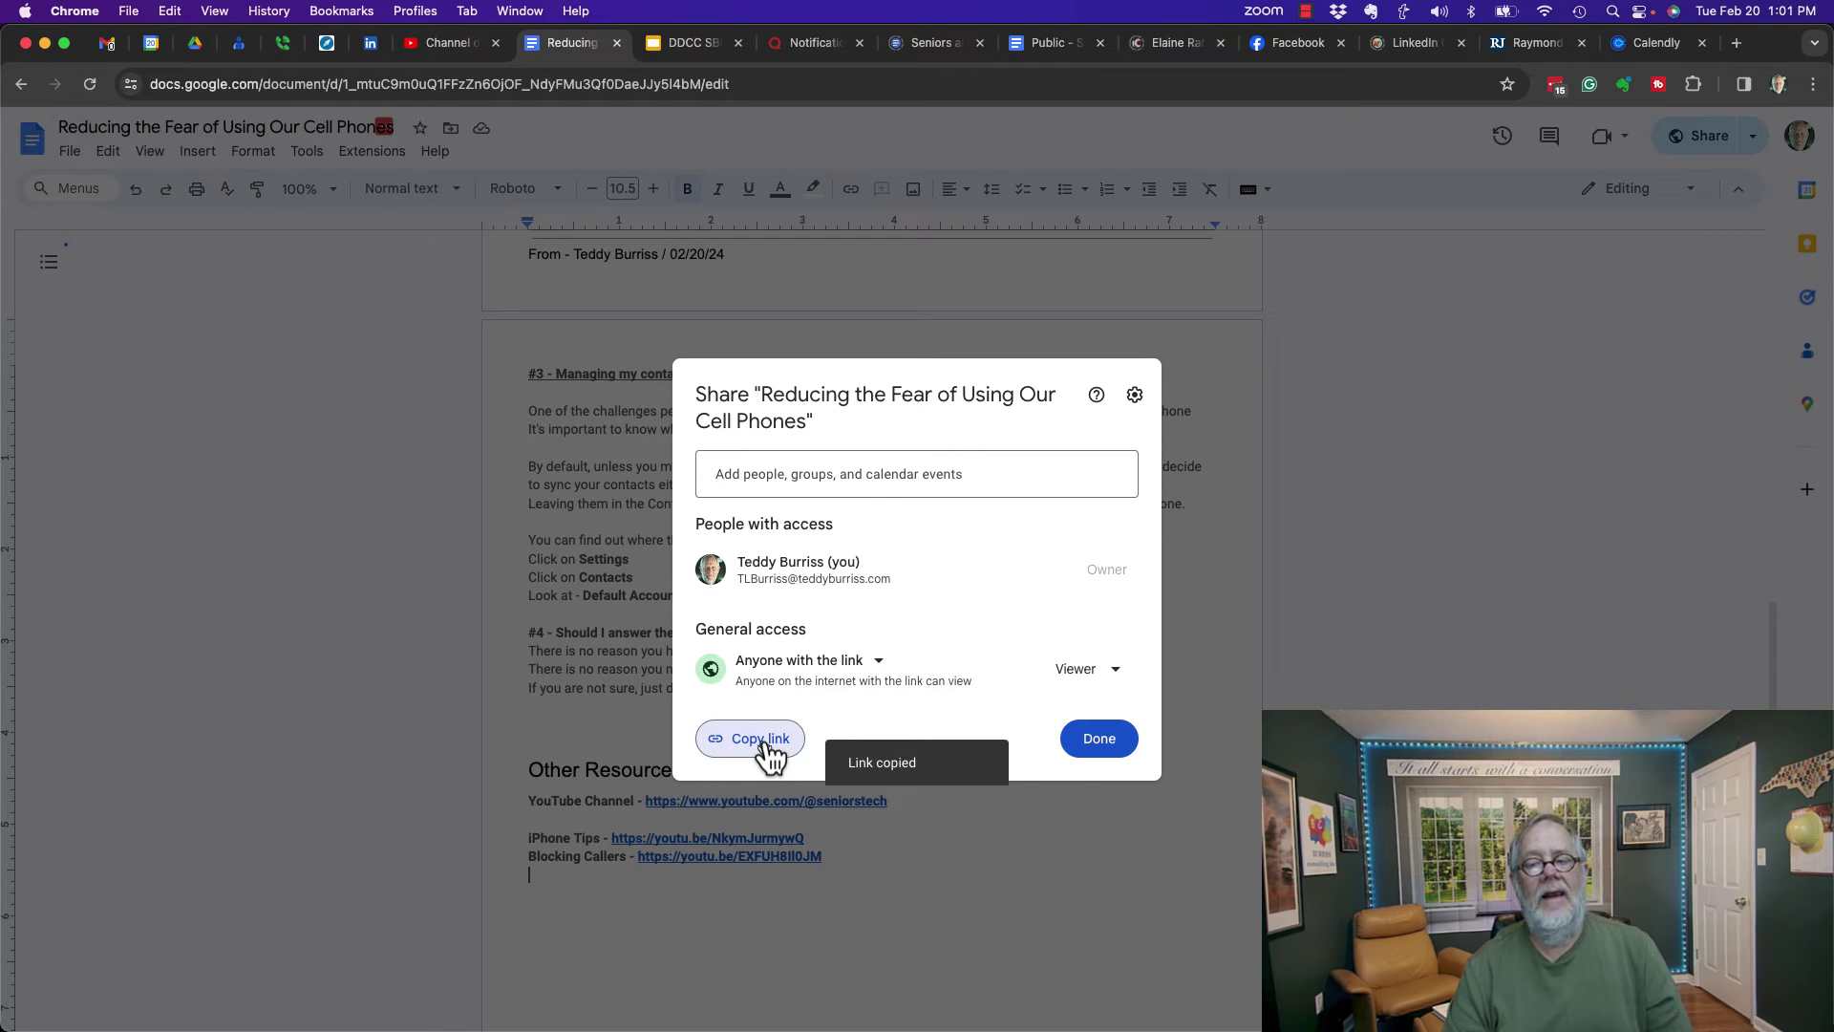
pyautogui.click(1095, 746)
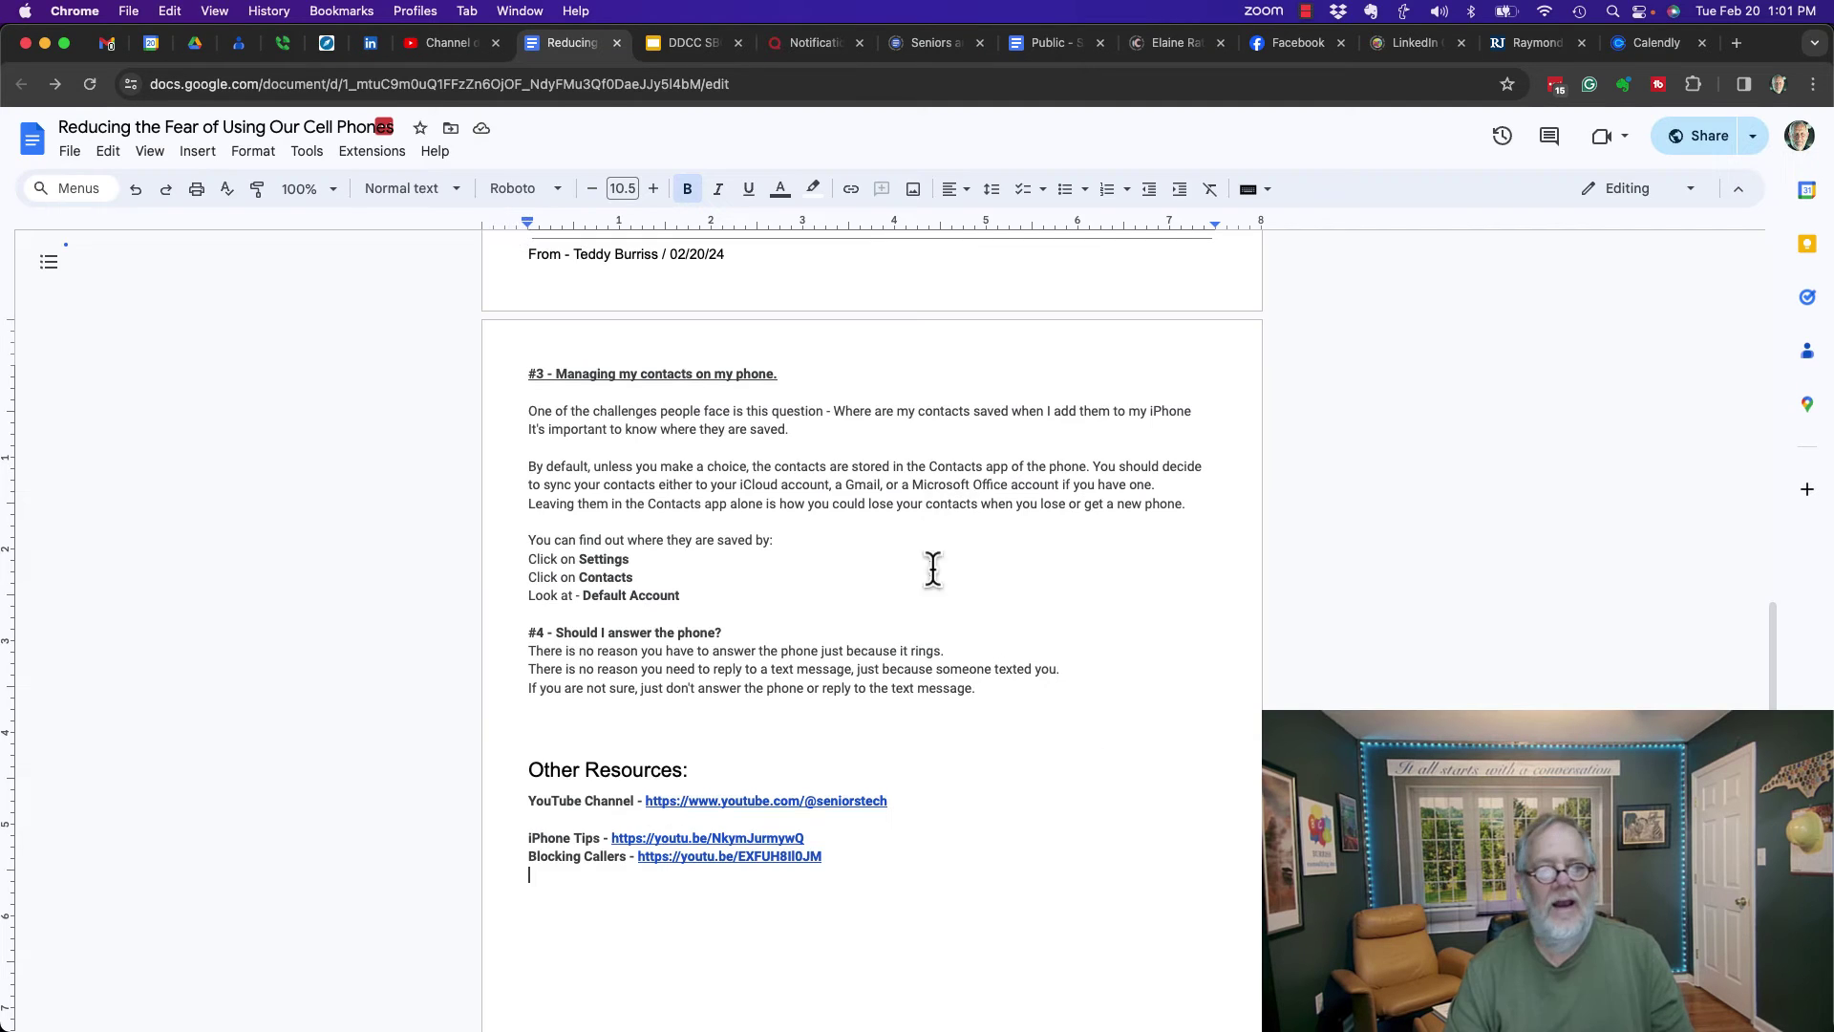
# Paste the Doc link as Publication URL and describe it: 'I share 4 tips regarding how to keep yourself safe using your iPhone'
pyautogui.click(365, 47)
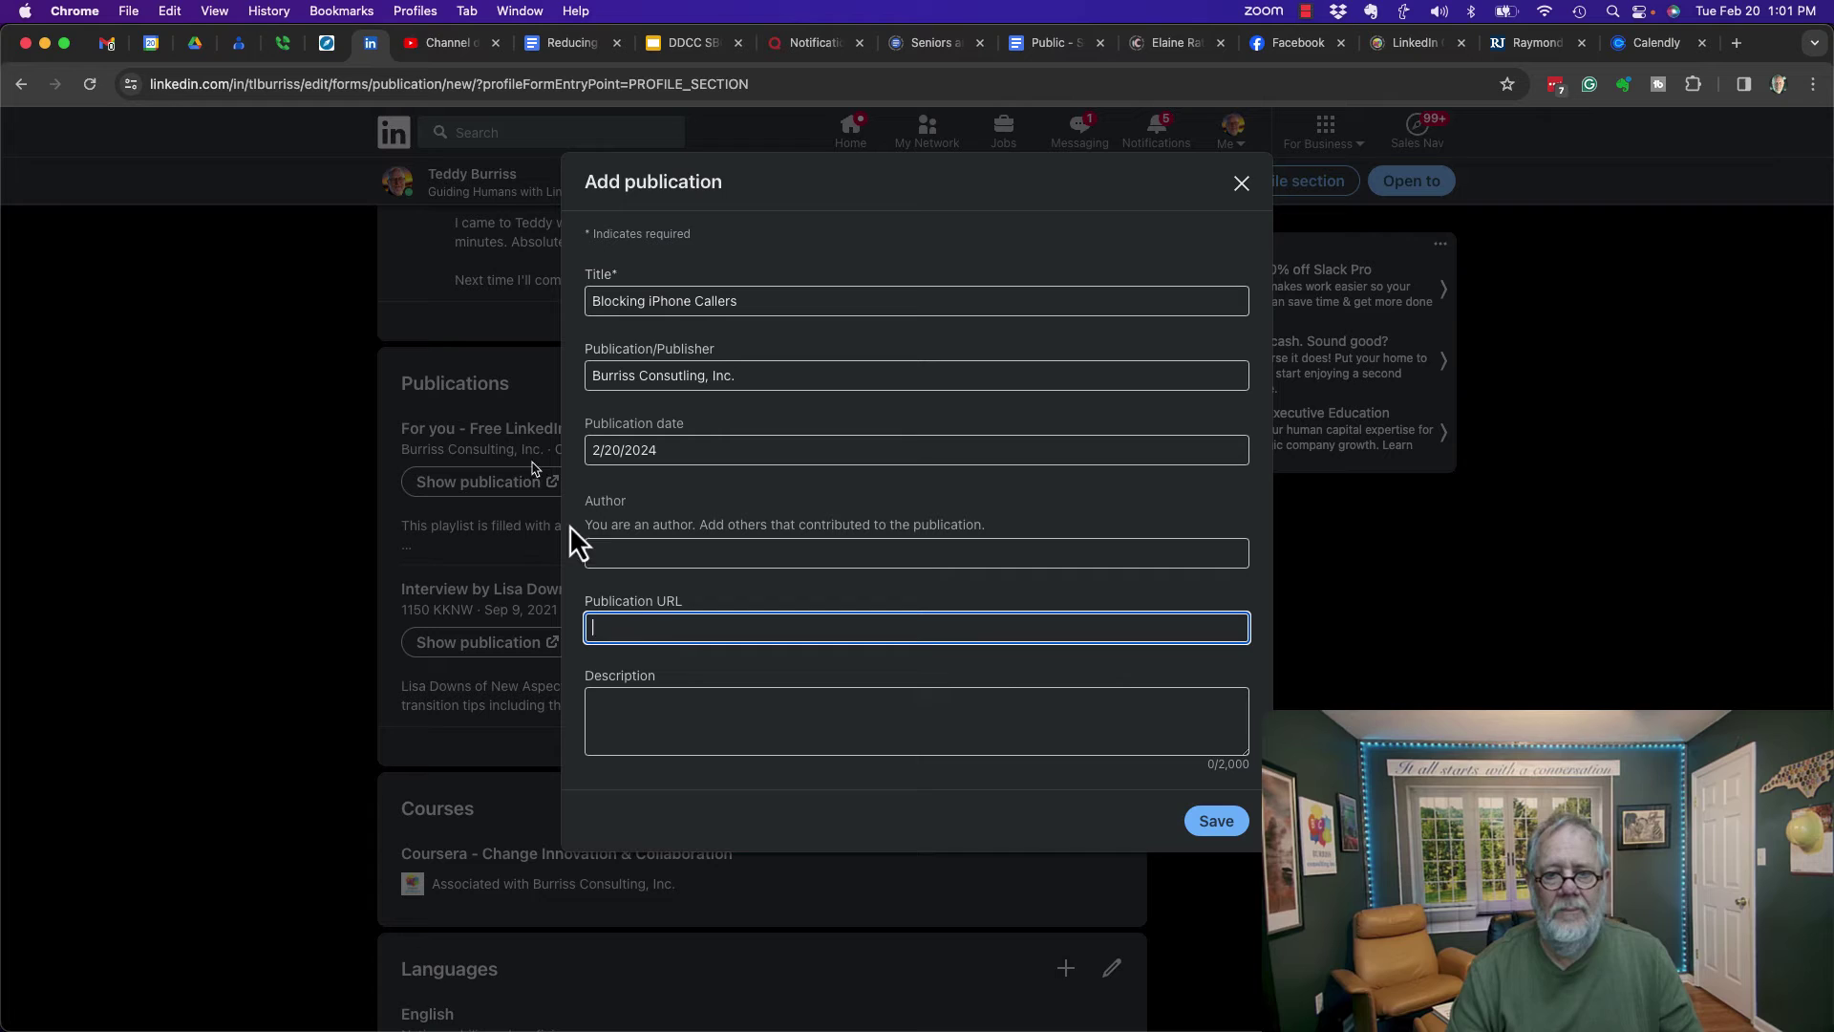
pyautogui.click(664, 632)
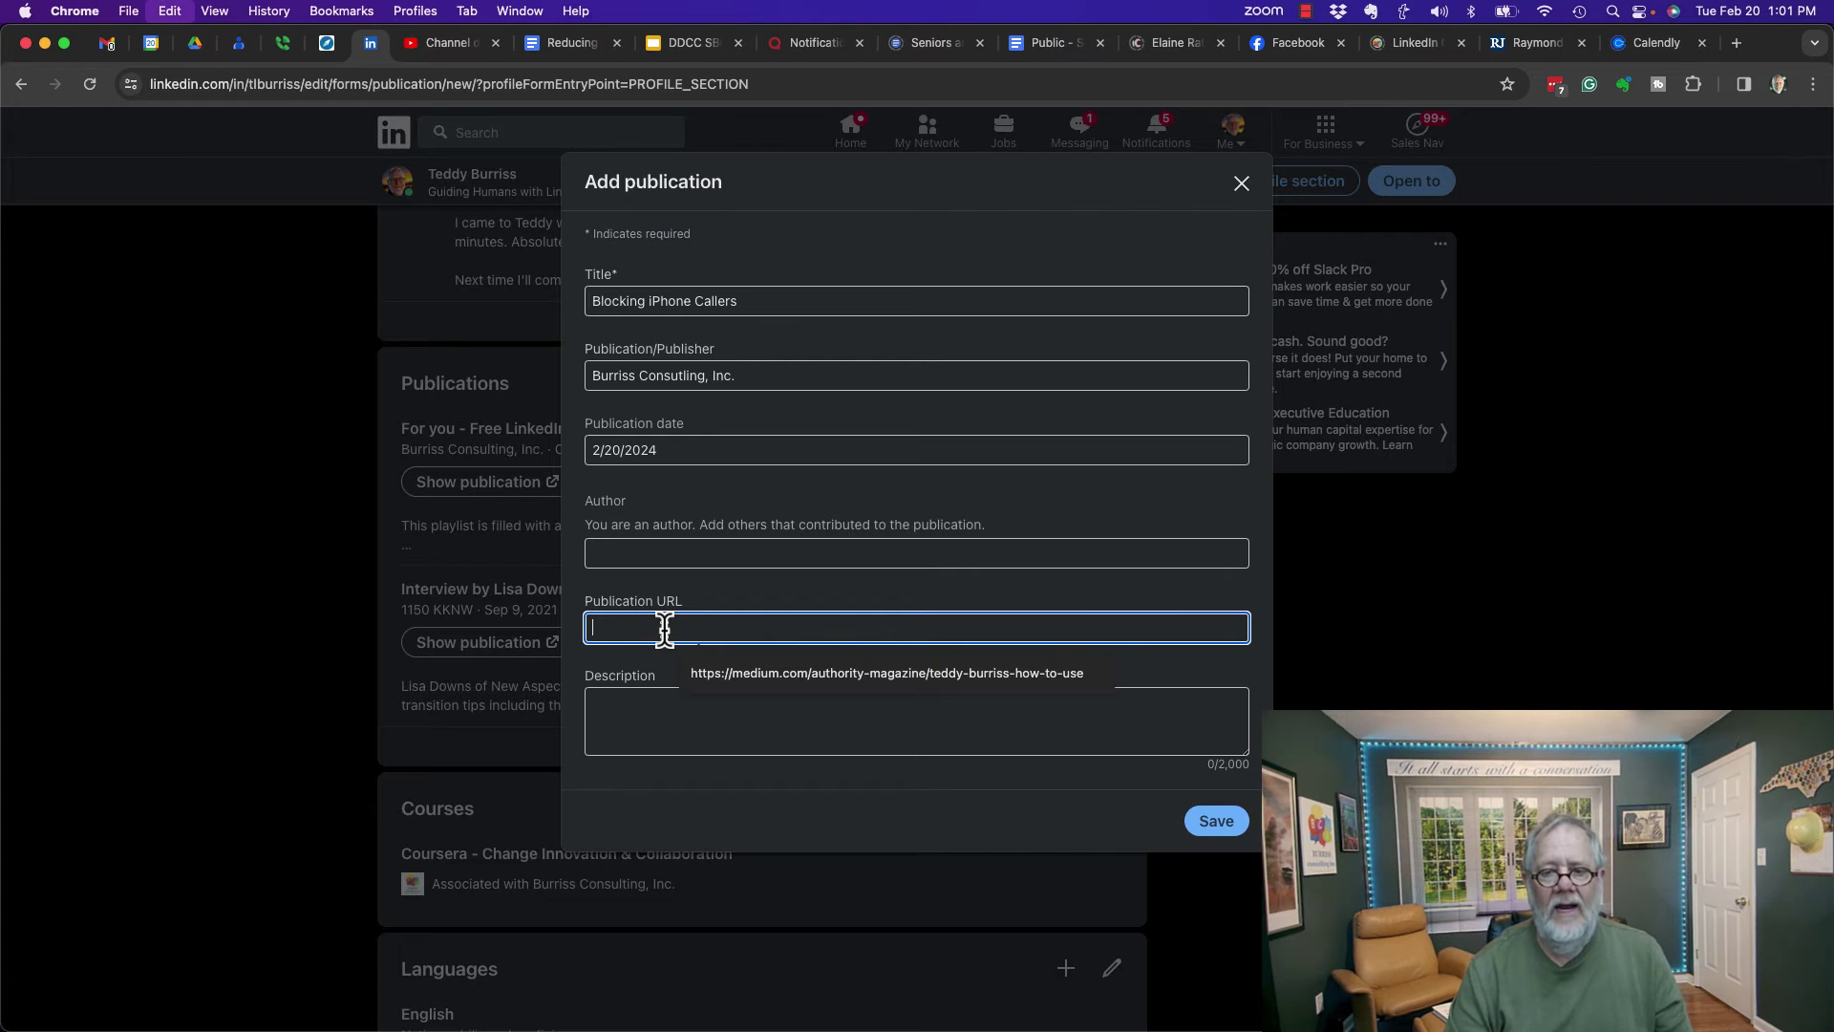
pyautogui.click(680, 677)
pyautogui.click(752, 702)
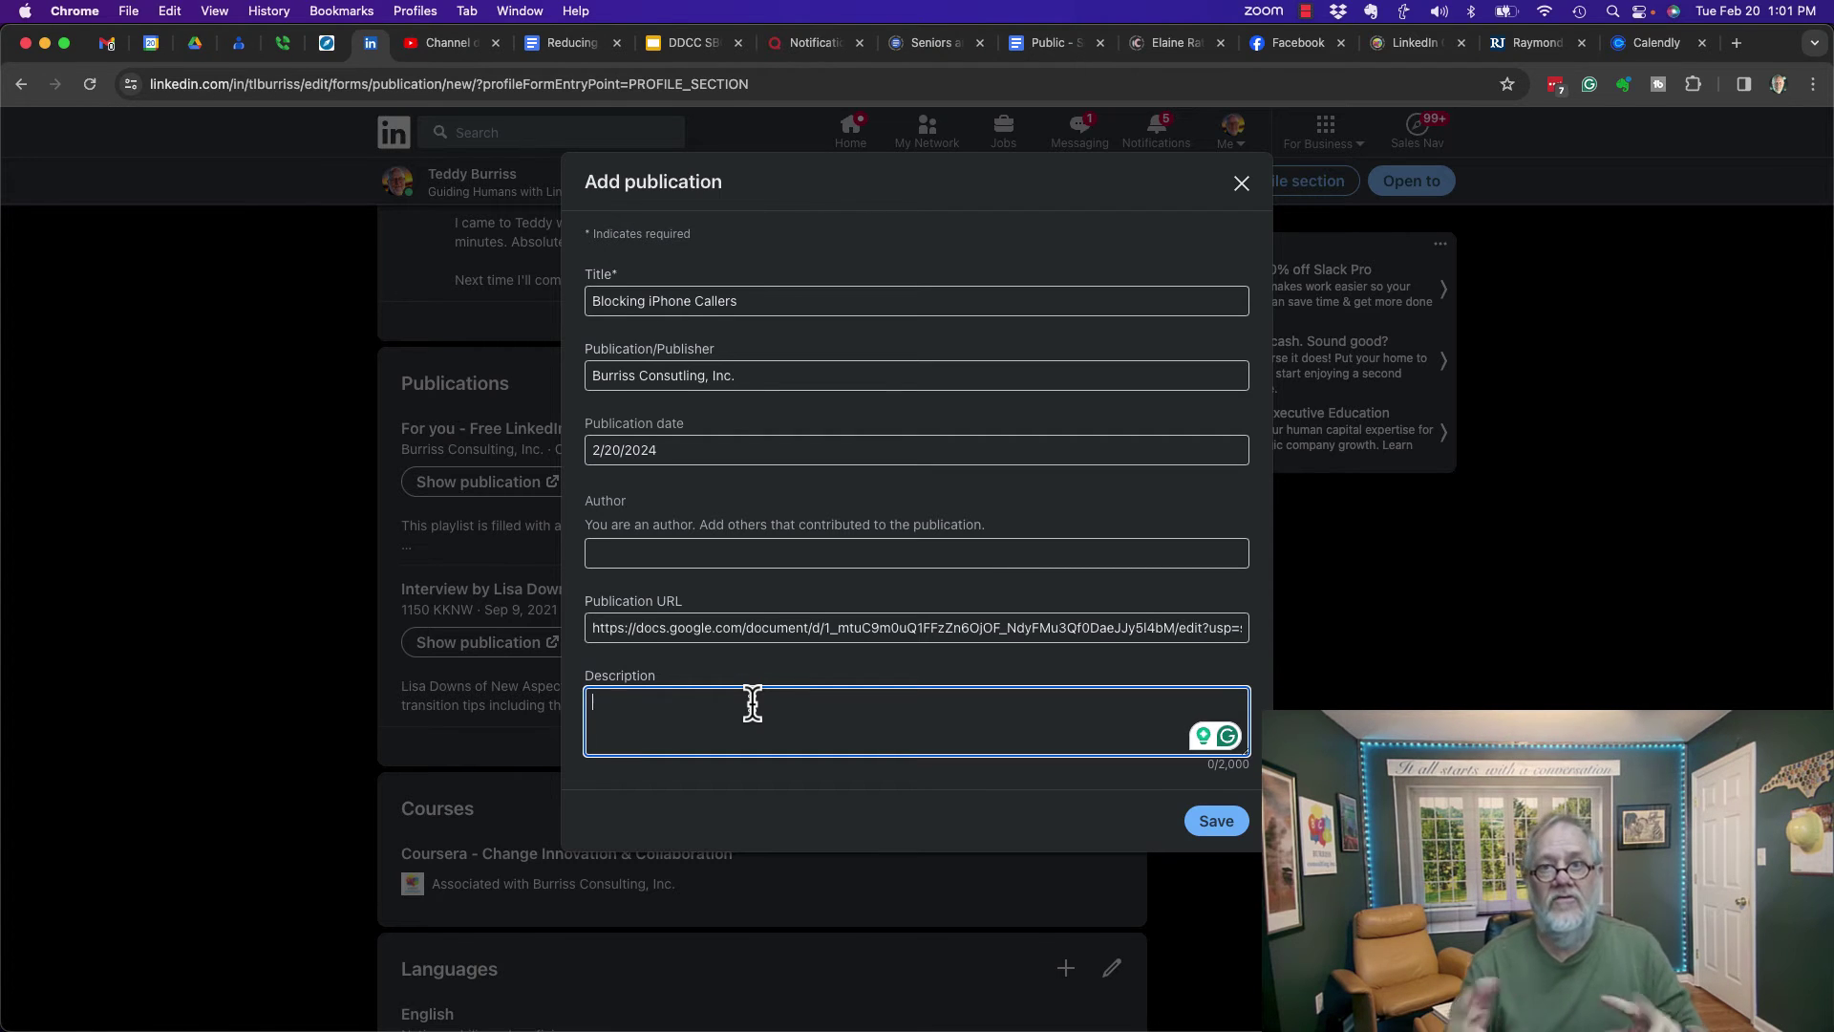
pyautogui.write('I sh')
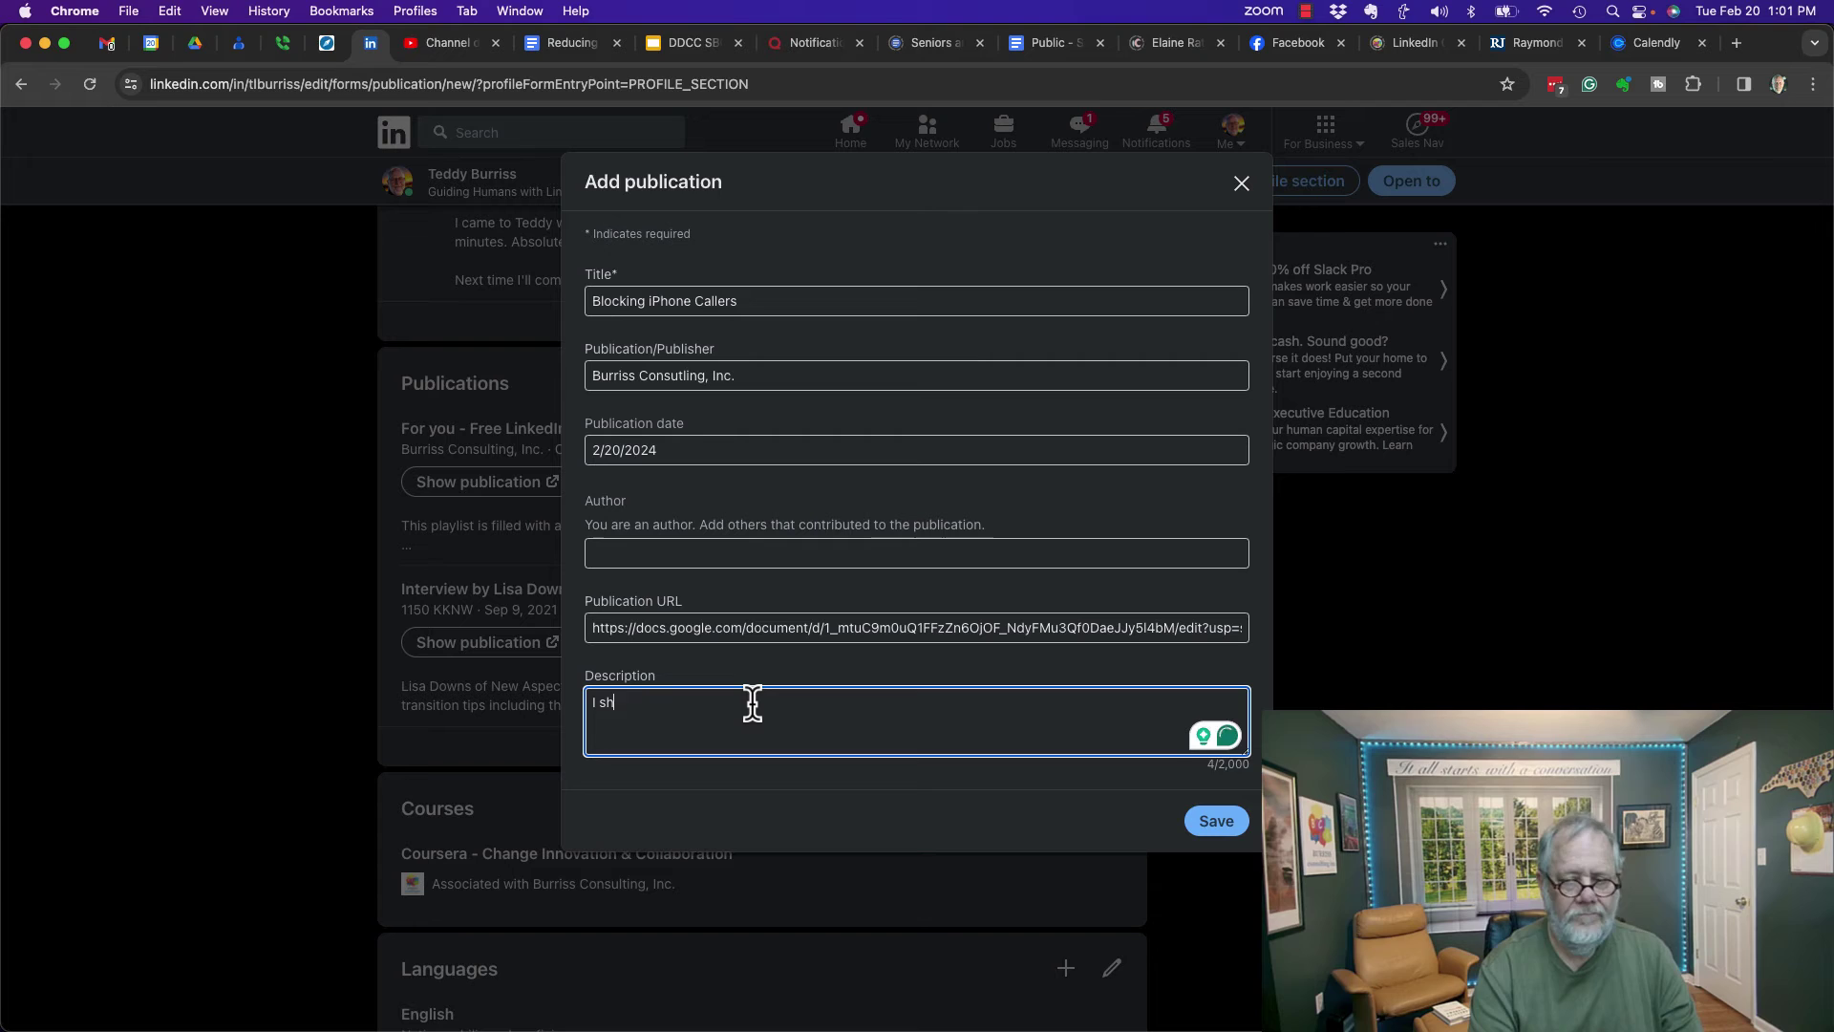
pyautogui.write('are 4 tips regarding how to keep yourself safe using your iPhone')
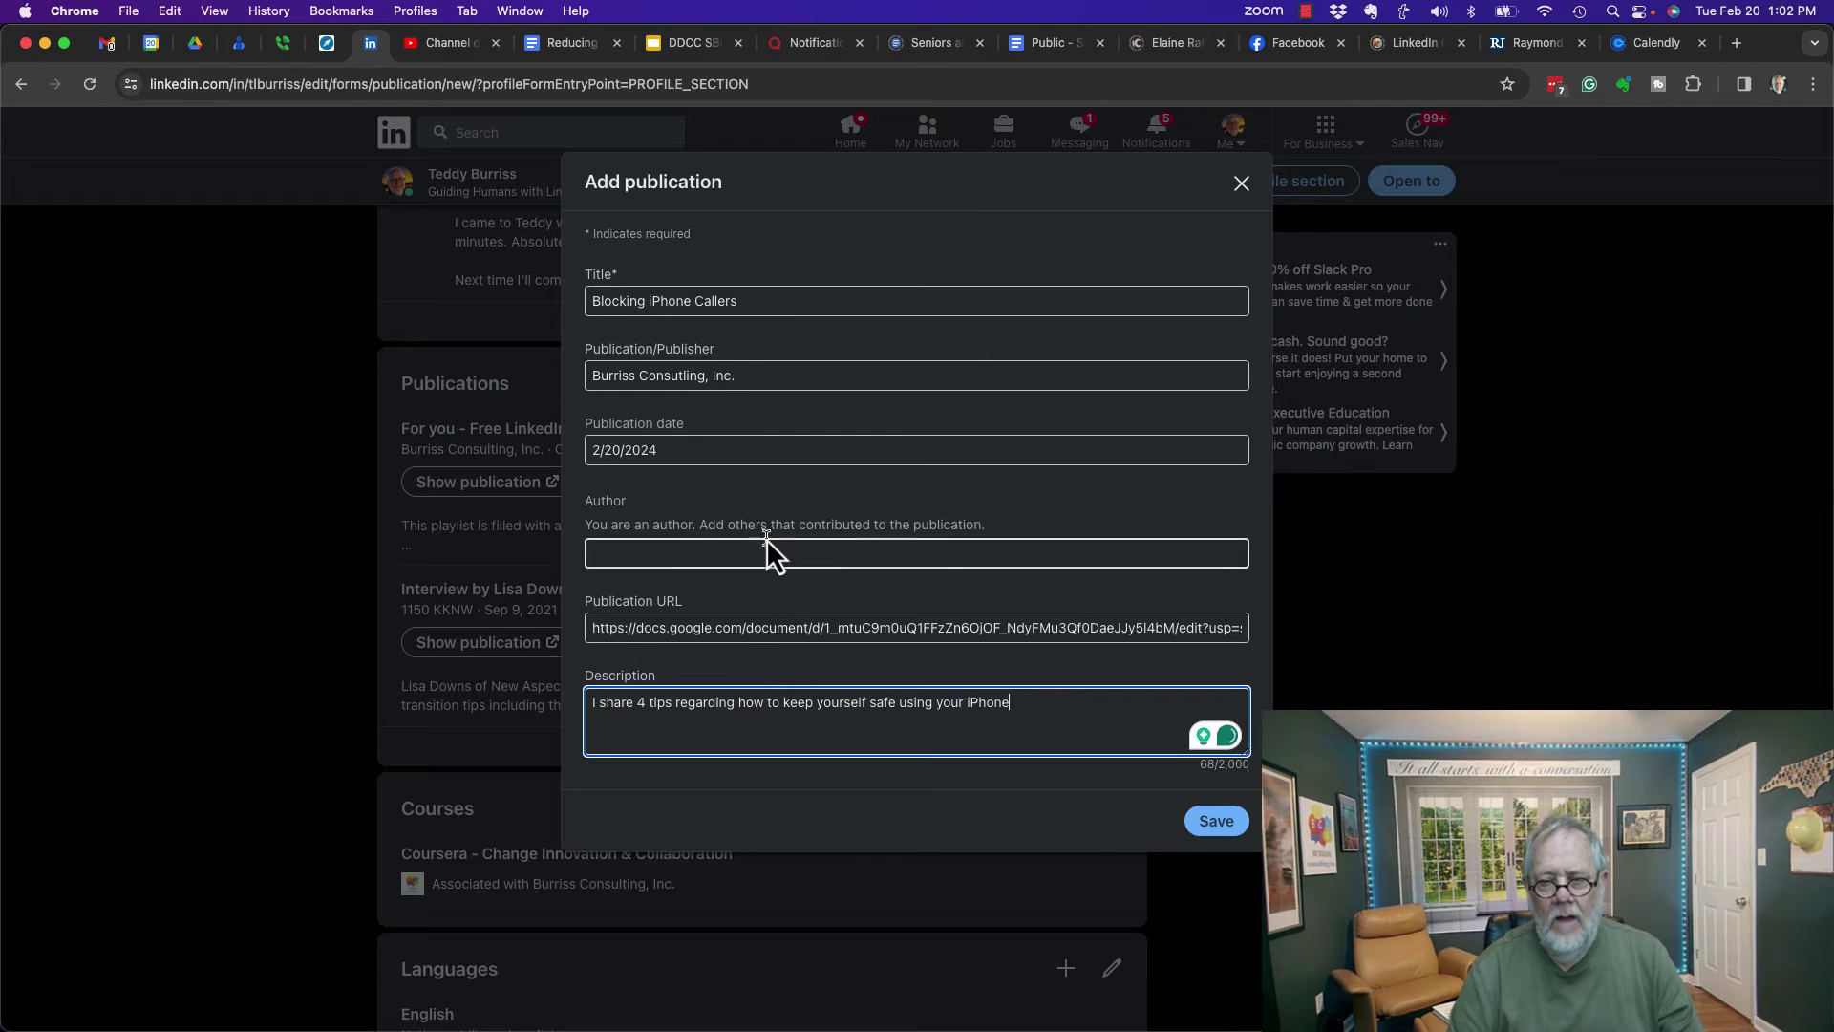
# Replace the title with 'Stay safe using your IPhone - 4tips'
pyautogui.tripleClick(698, 300)
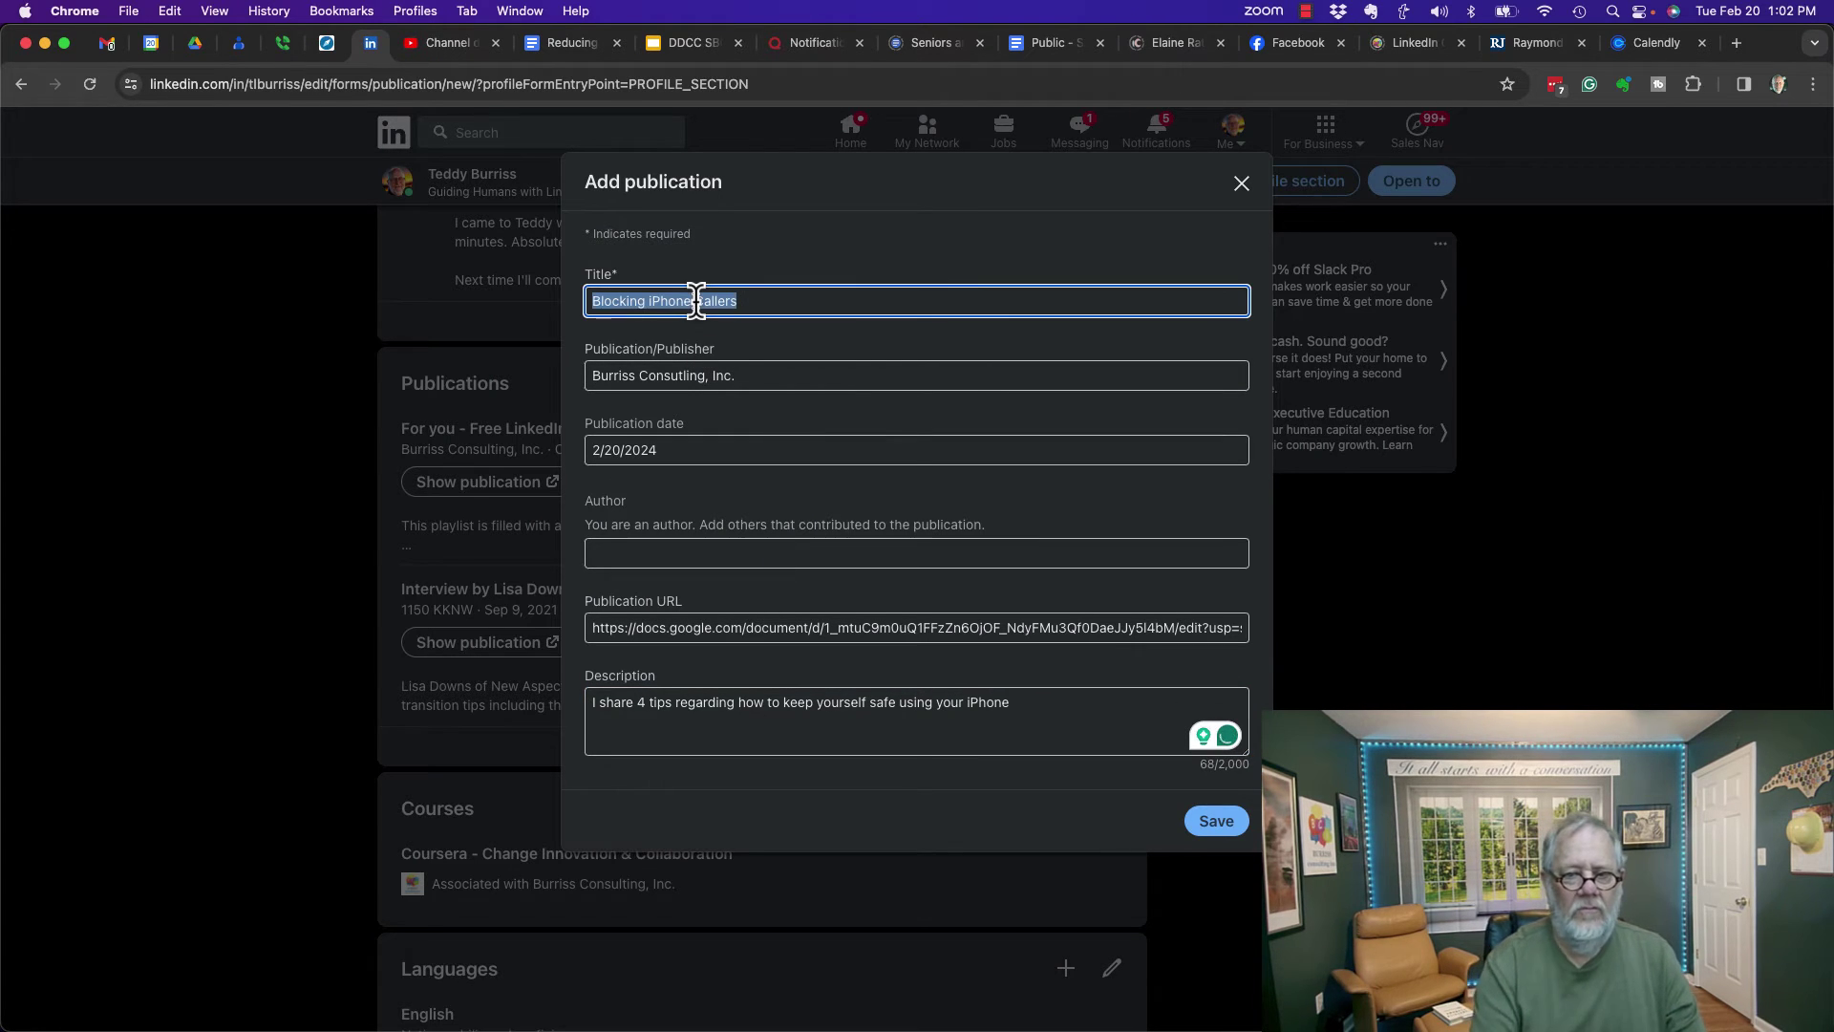
pyautogui.write('Stay safe using your IPhone - 4tips')
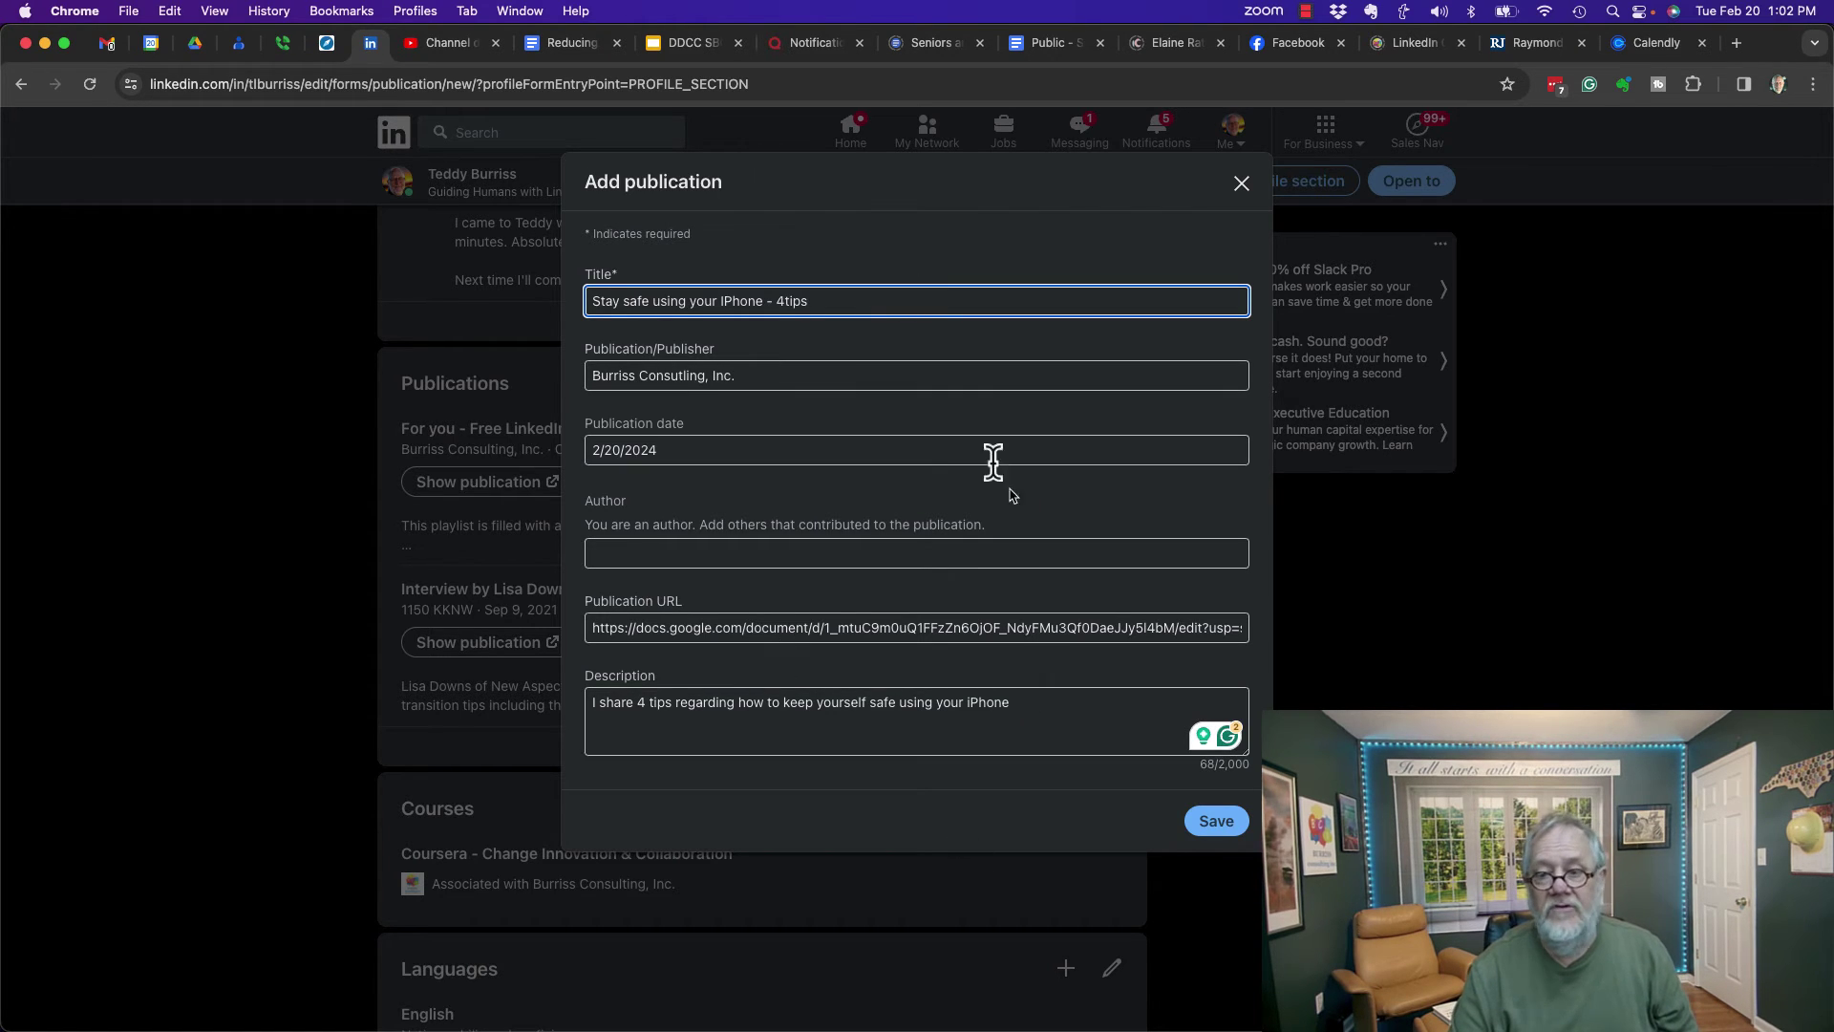
# Save the publication, scroll to it under Publications, and open its linked document
pyautogui.click(1216, 820)
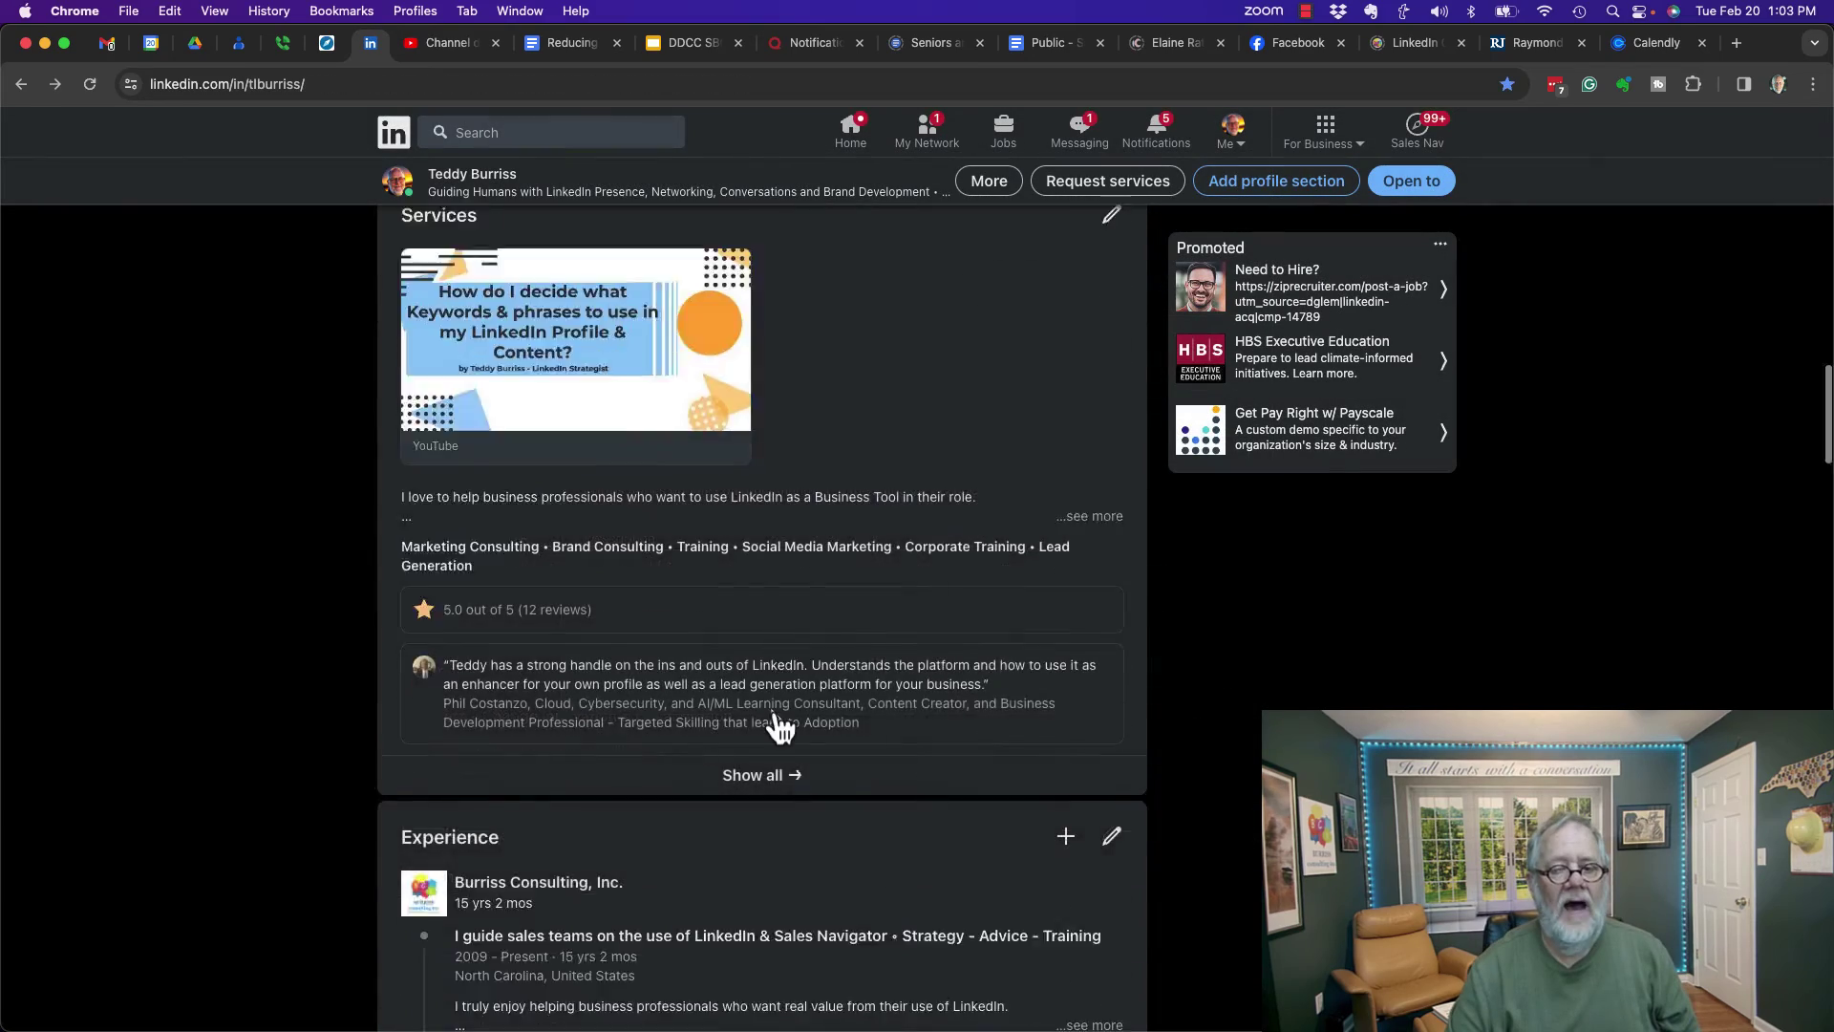
pyautogui.scroll(-10, 772, 717)
pyautogui.scroll(-15, 774, 716)
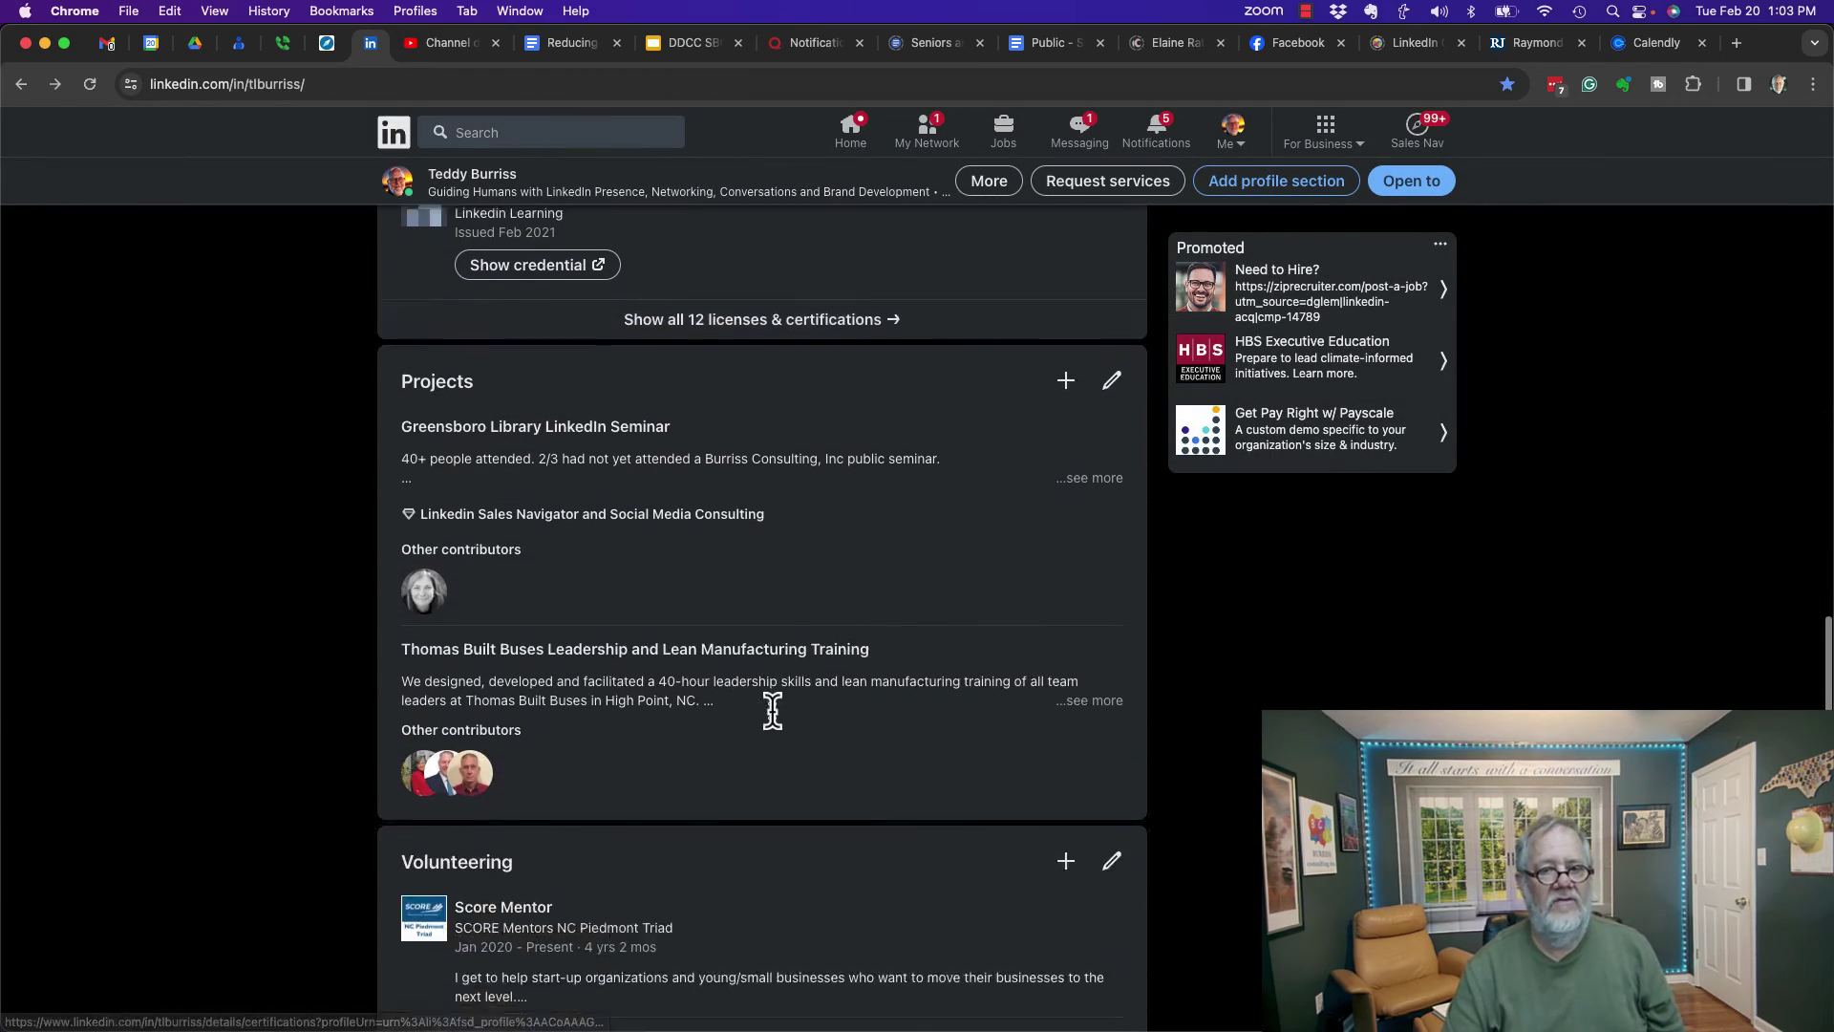
pyautogui.scroll(-10, 772, 717)
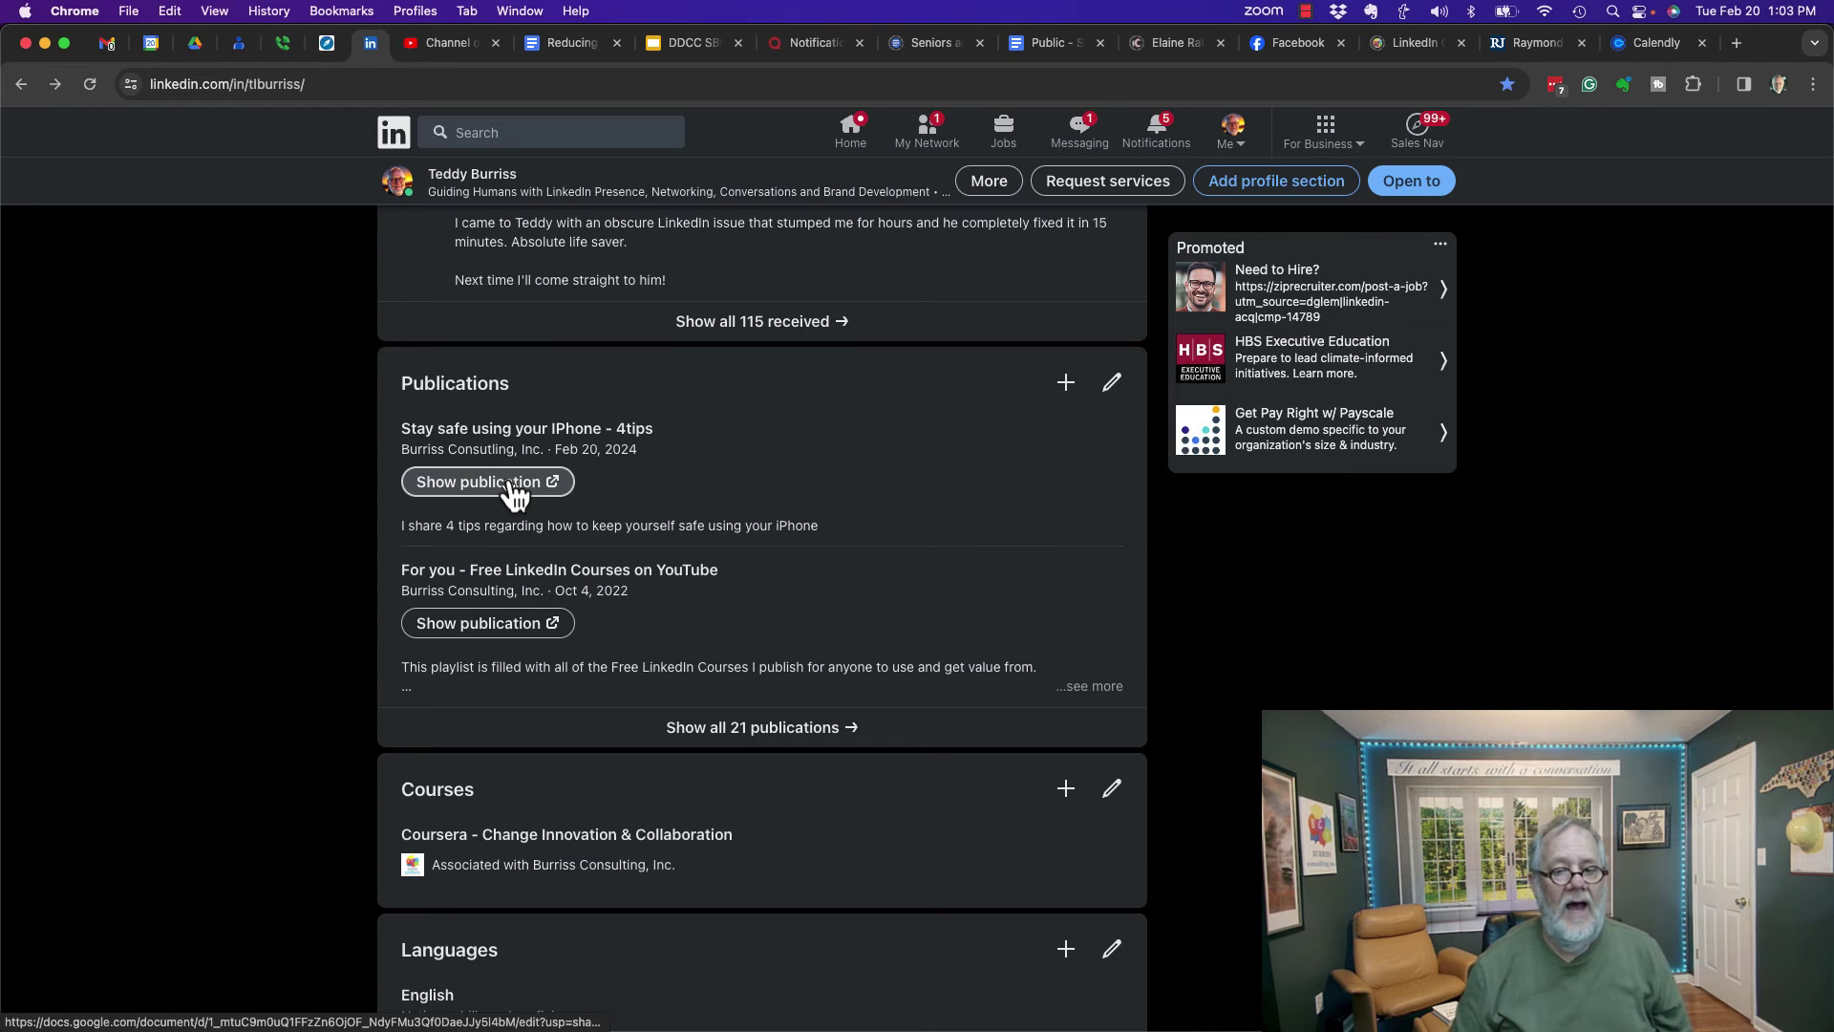
pyautogui.click(512, 483)
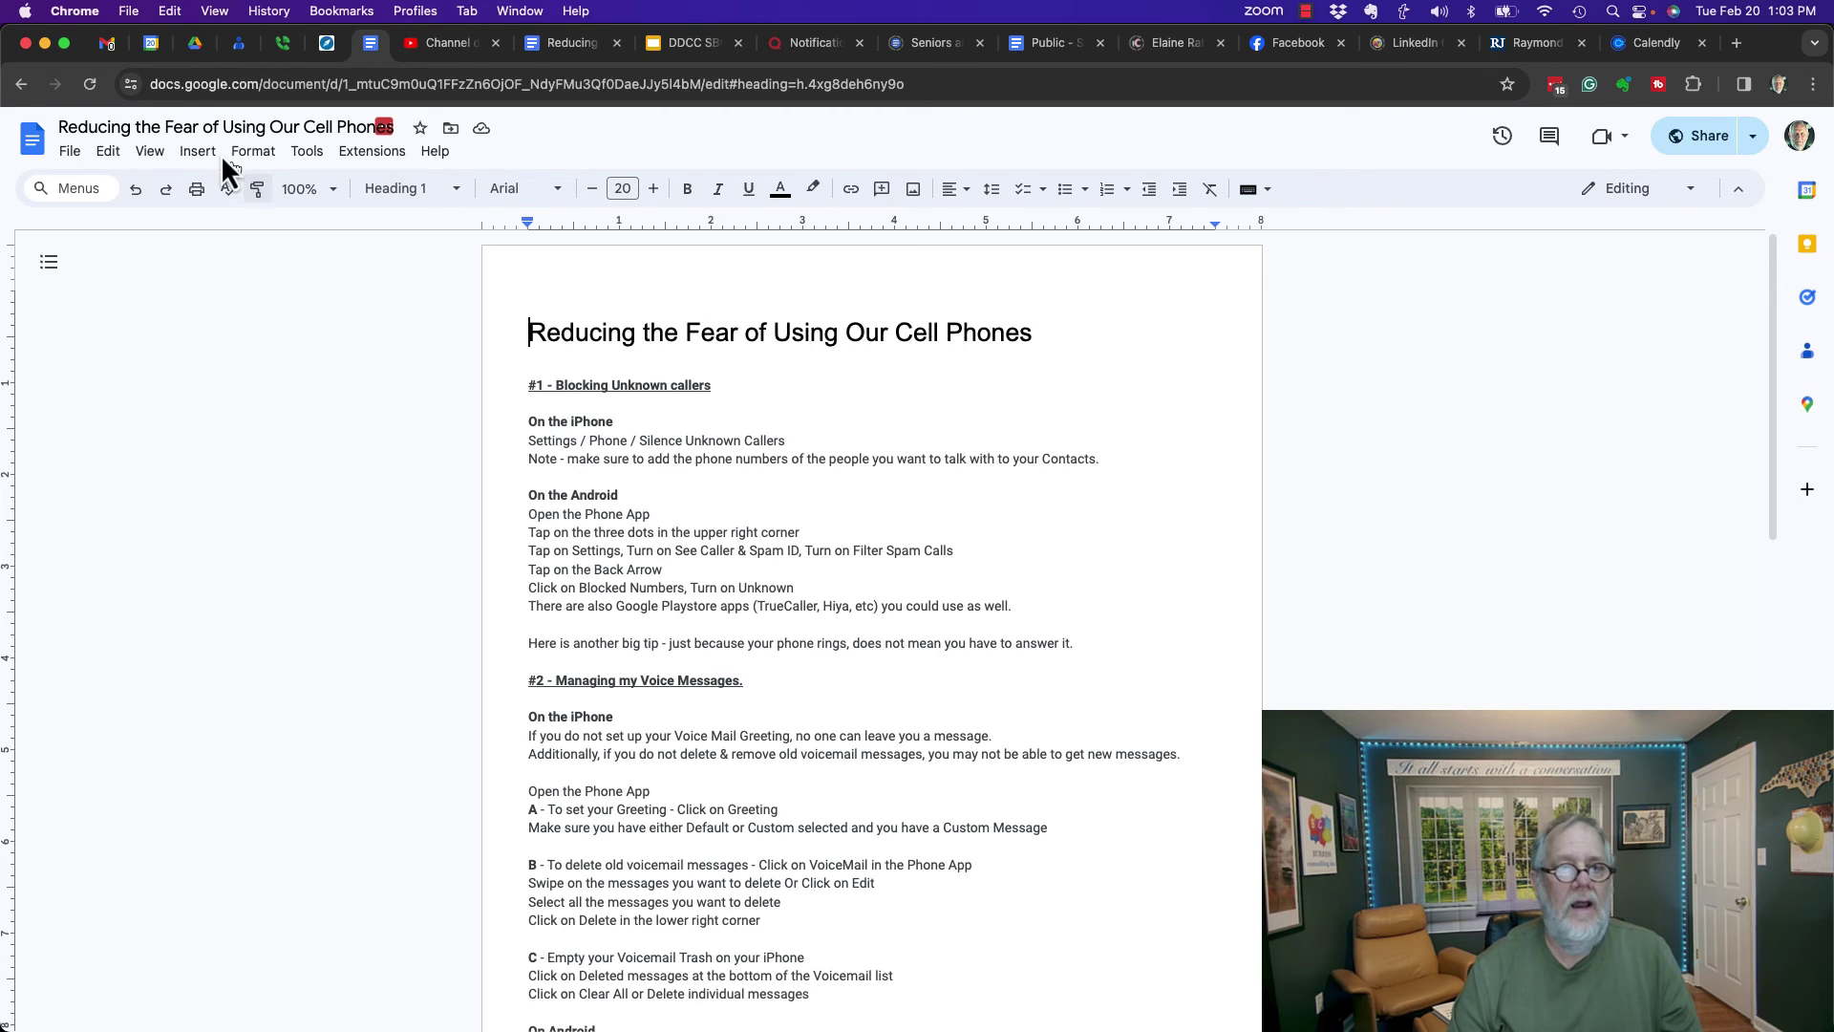
# Go back from the opened Google Doc to the LinkedIn profile
pyautogui.click(19, 91)
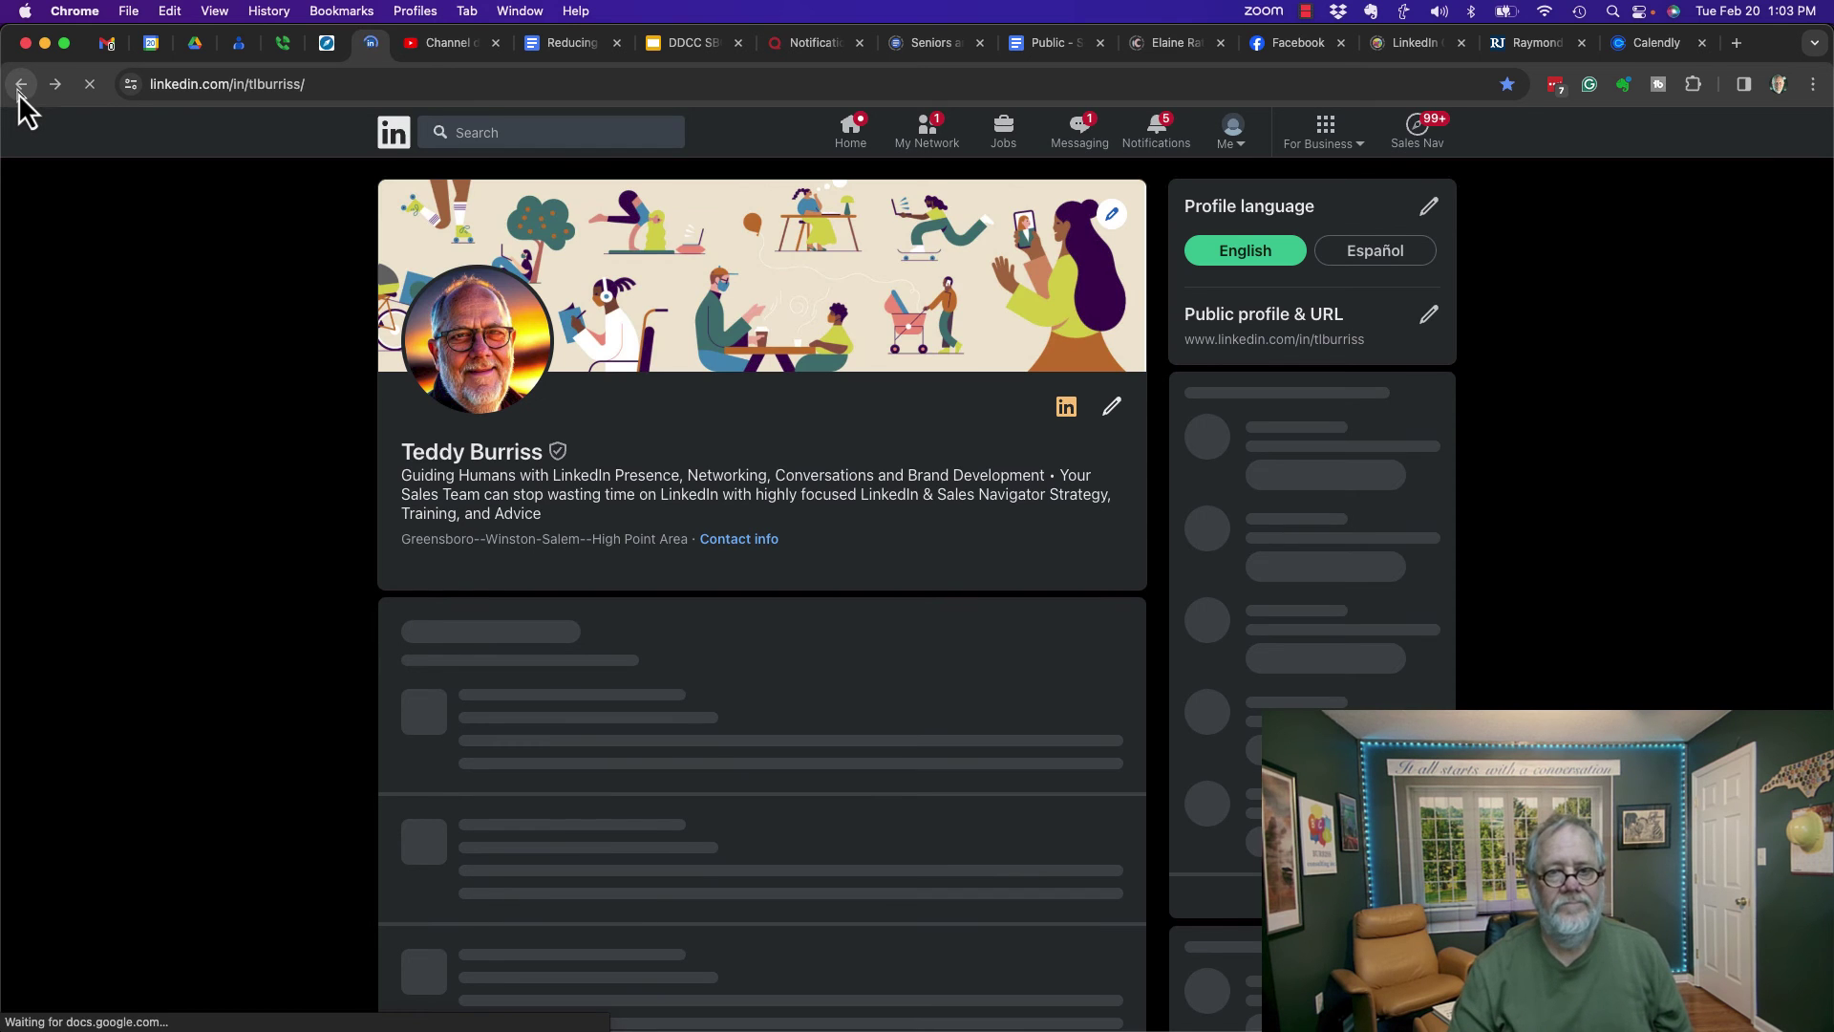
# Scroll to the Publications section and open a blank Add publication form with its + button
pyautogui.scroll(-10, 302, 670)
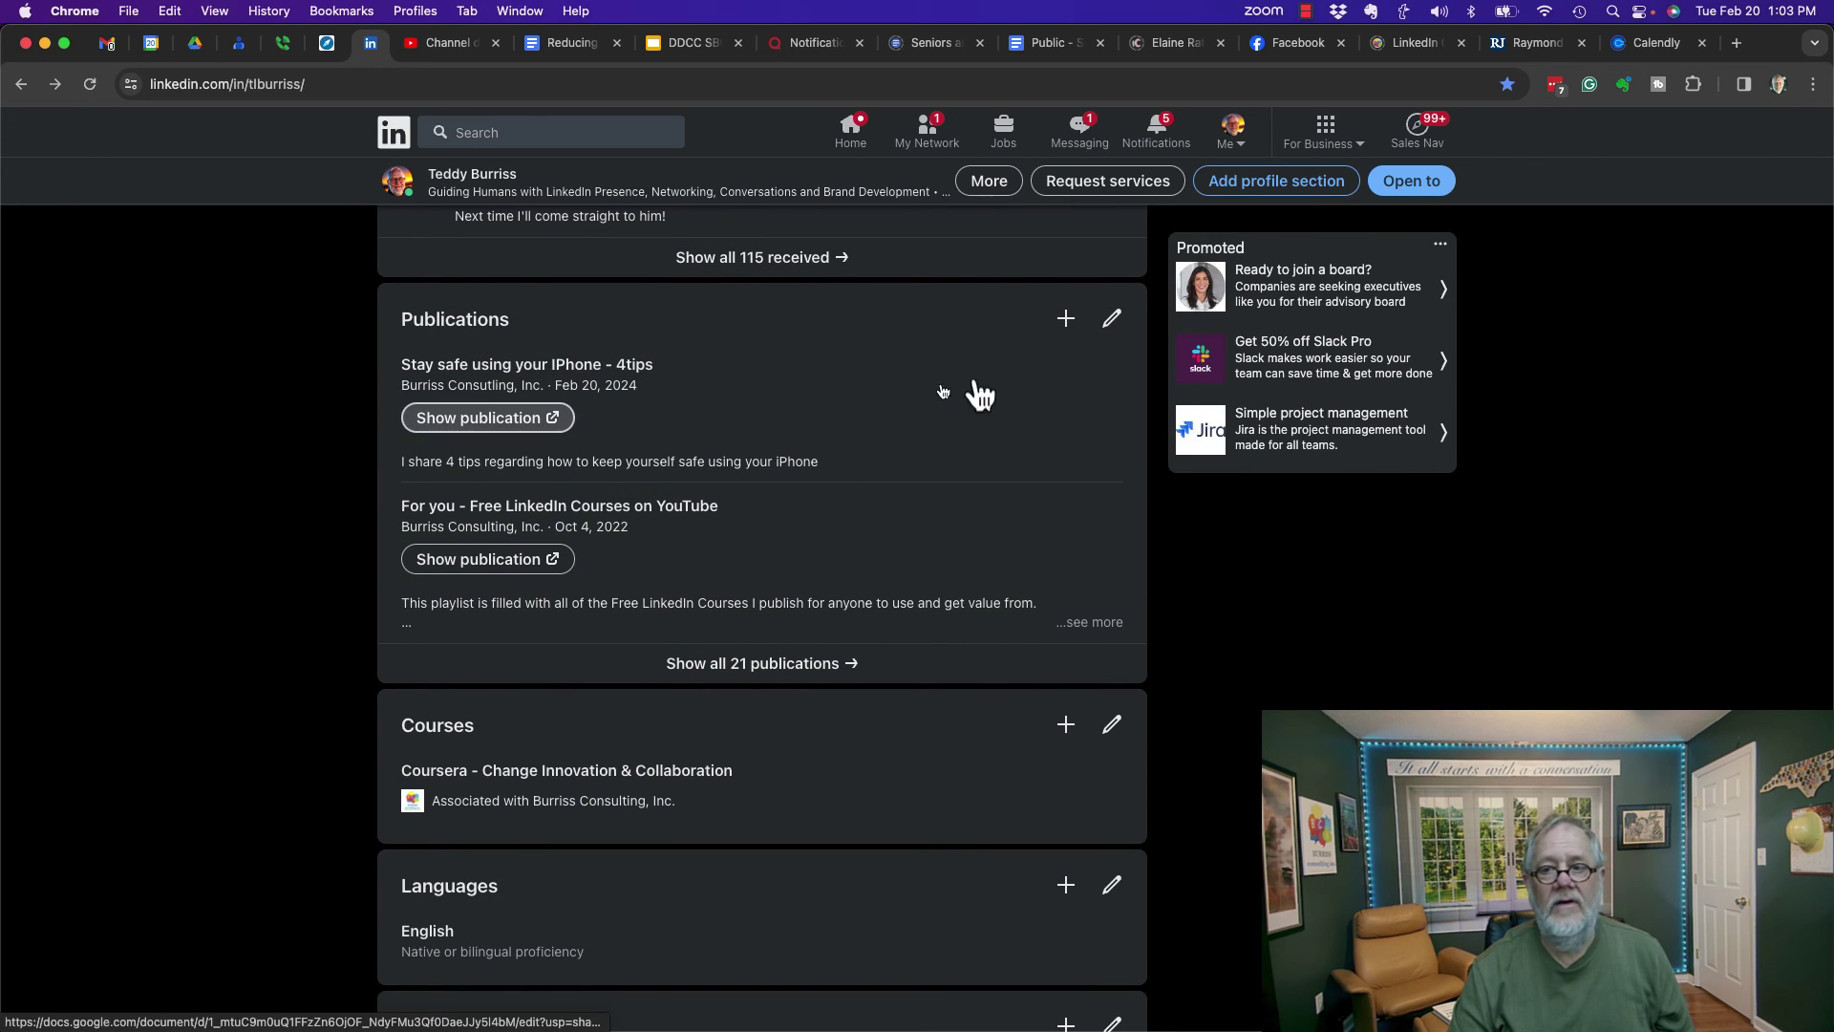
pyautogui.click(1061, 329)
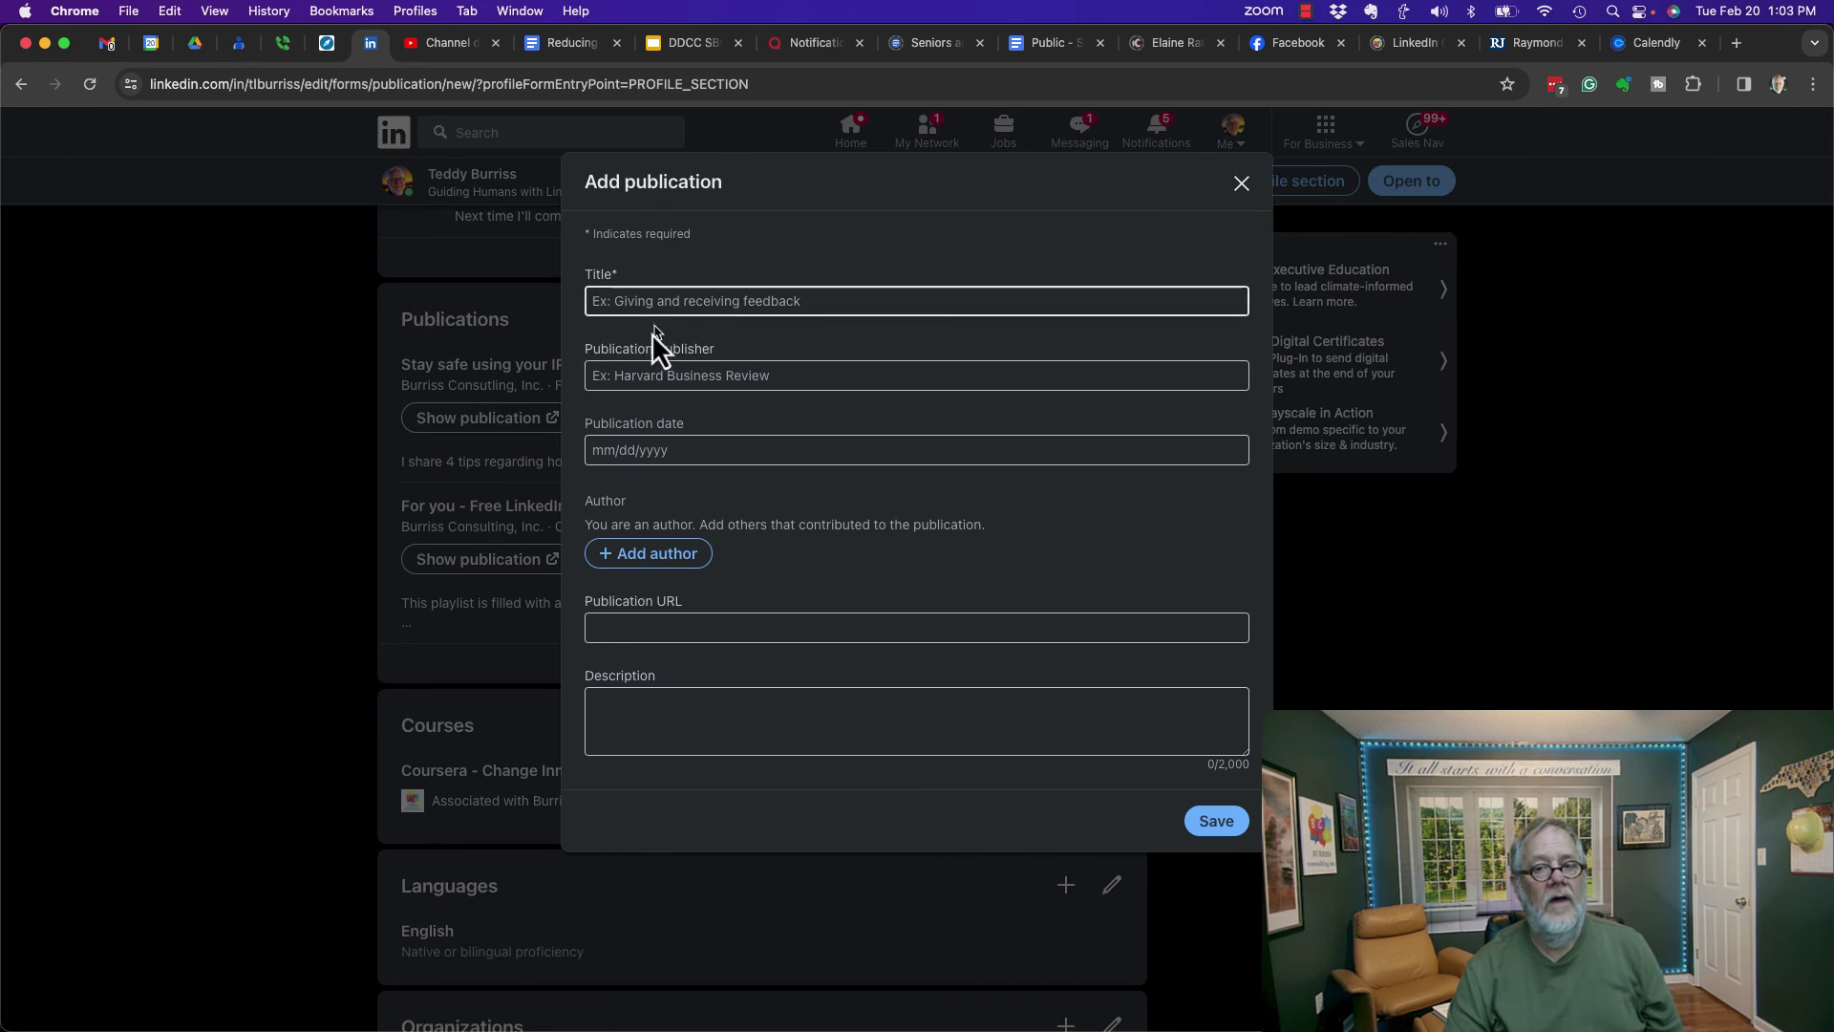